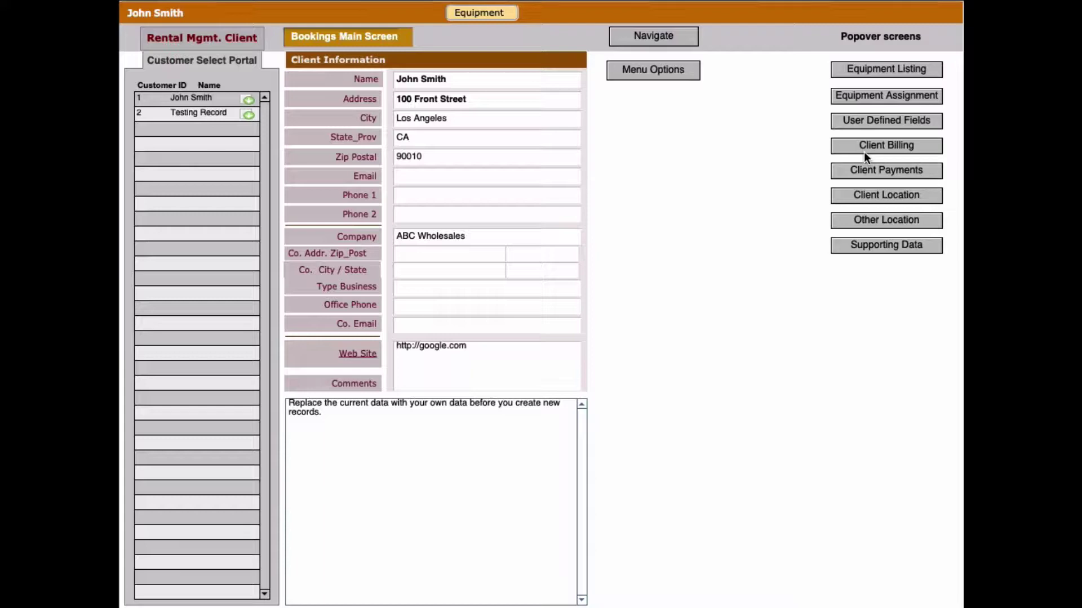
# Open the client's billing and review the Note and Tax Rate choices for the 3/8" Electric Drill line
pyautogui.click(862, 151)
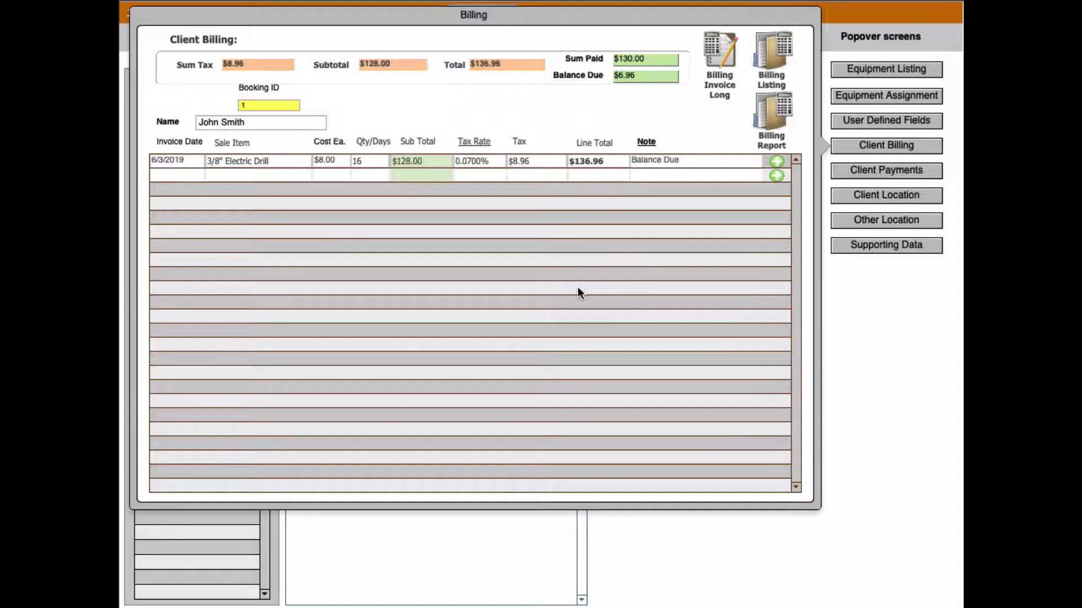
pyautogui.click(650, 163)
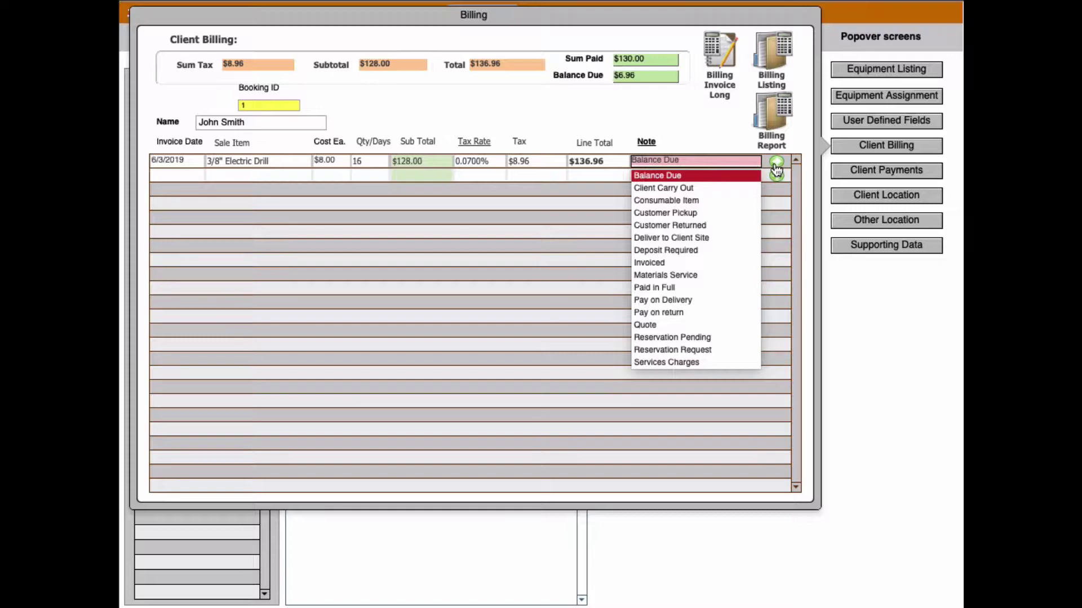
pyautogui.click(745, 163)
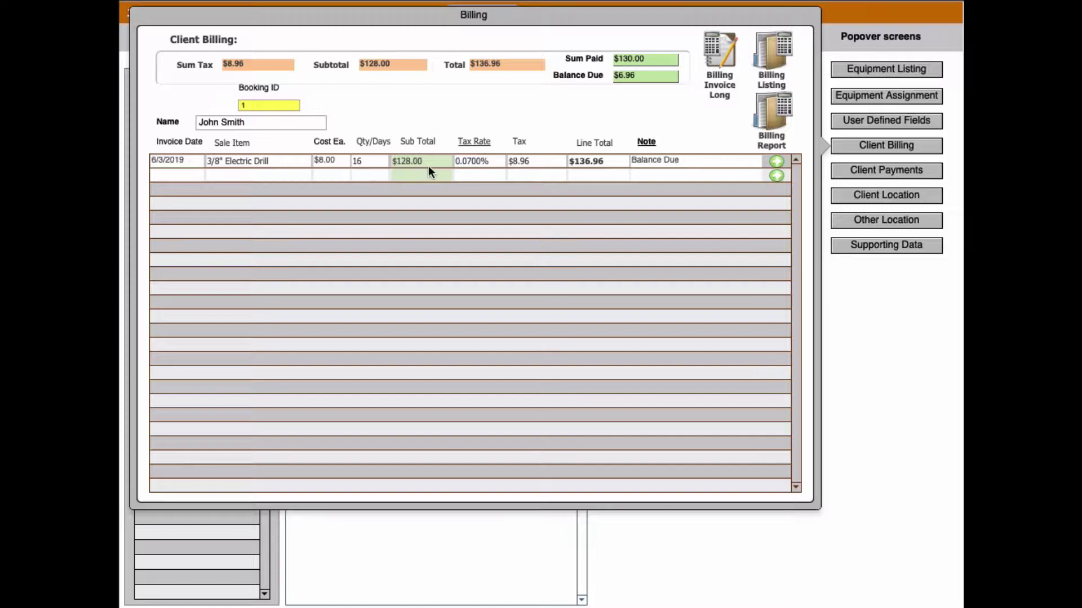
pyautogui.click(477, 165)
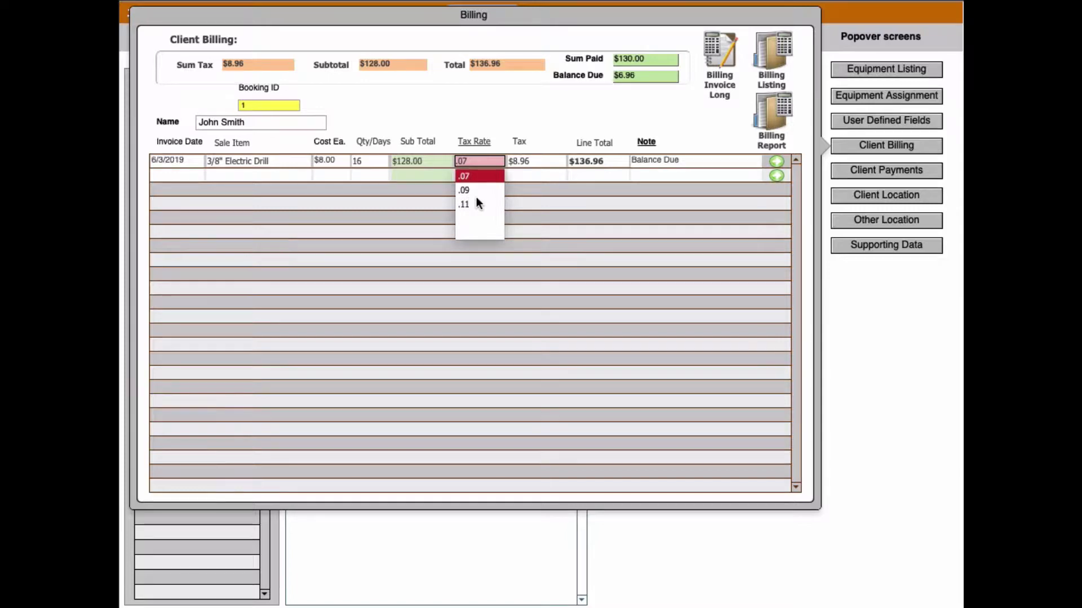
pyautogui.click(477, 138)
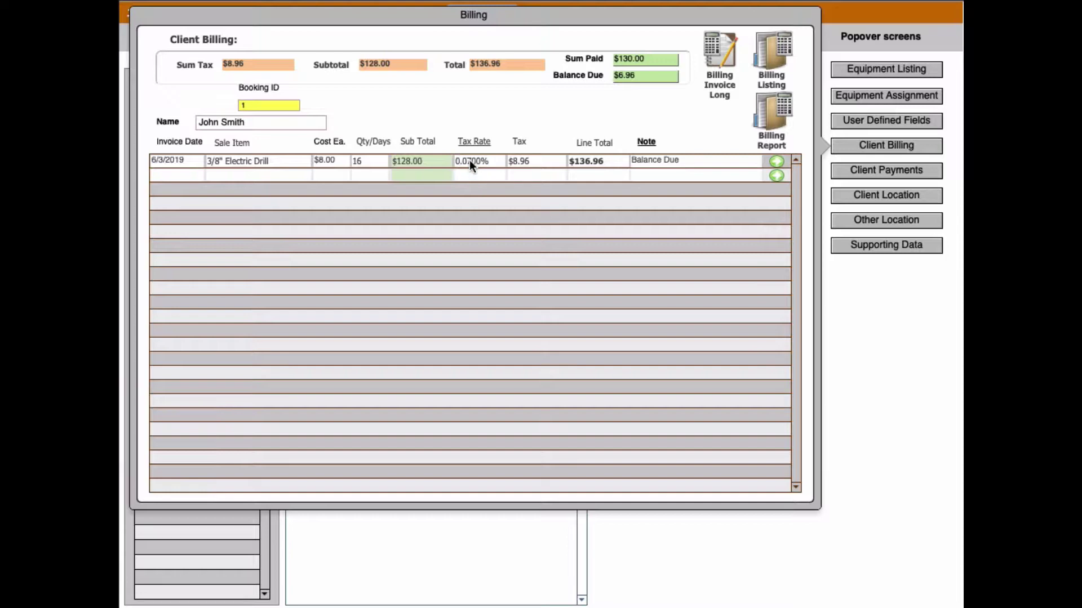
pyautogui.click(470, 161)
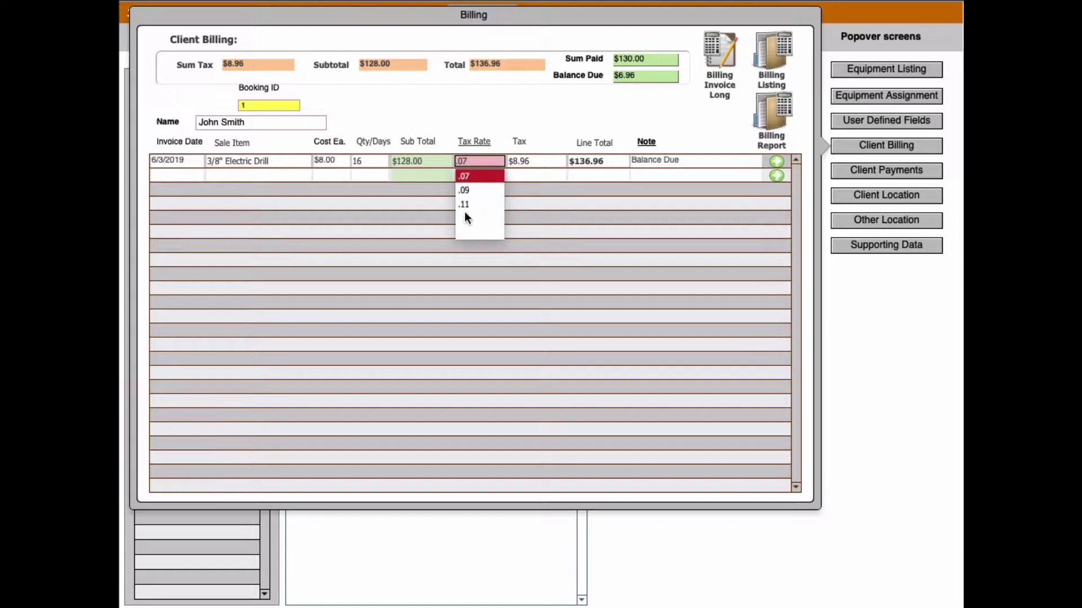
pyautogui.click(470, 123)
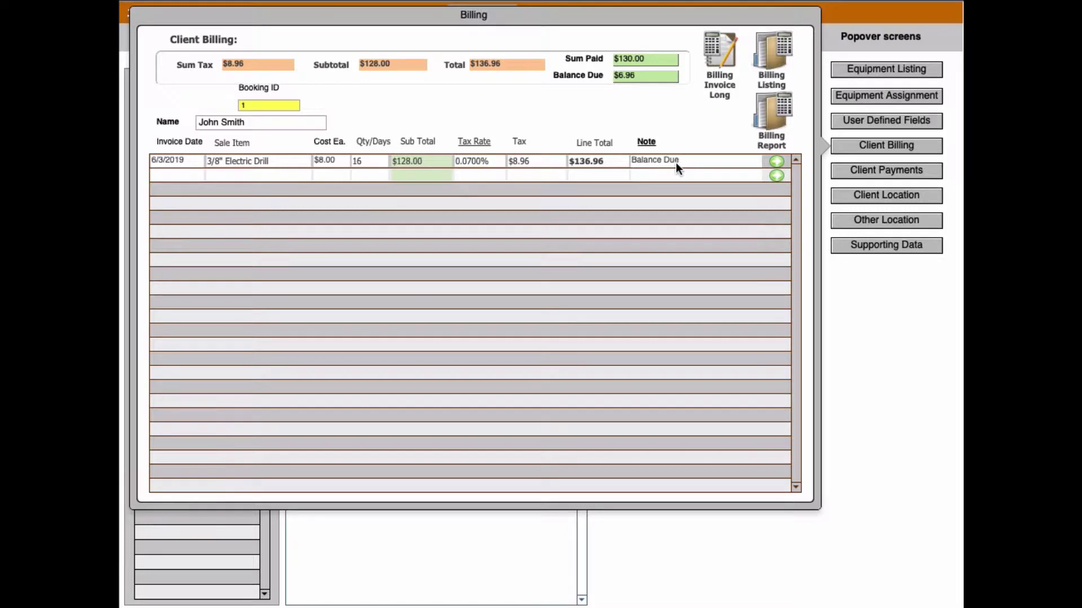
# Open the long billing invoice and review its record menu options and the Note choices on the drill line
pyautogui.click(716, 56)
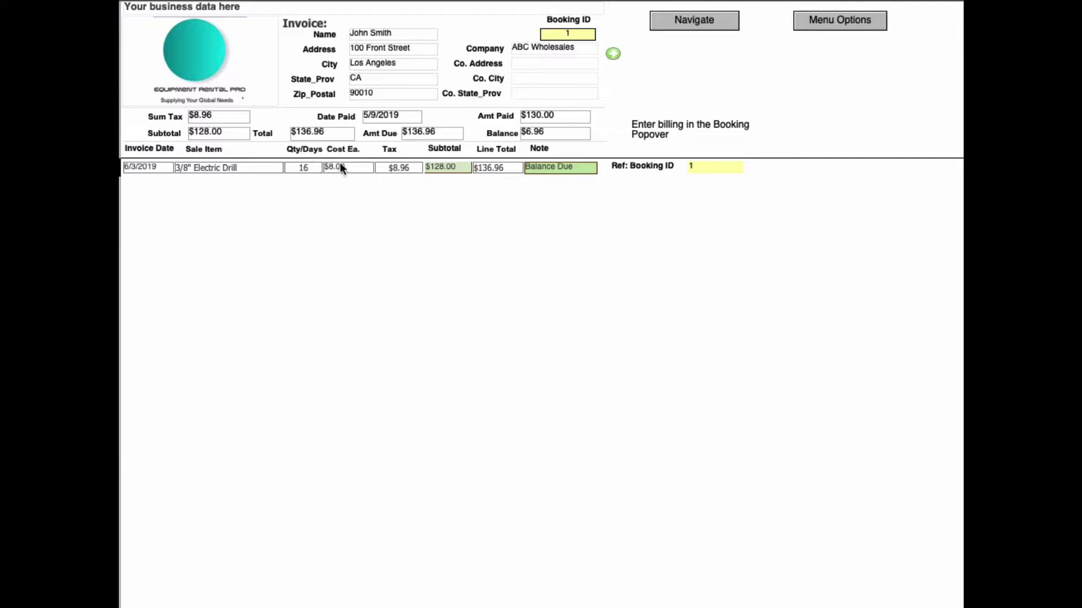
pyautogui.click(823, 26)
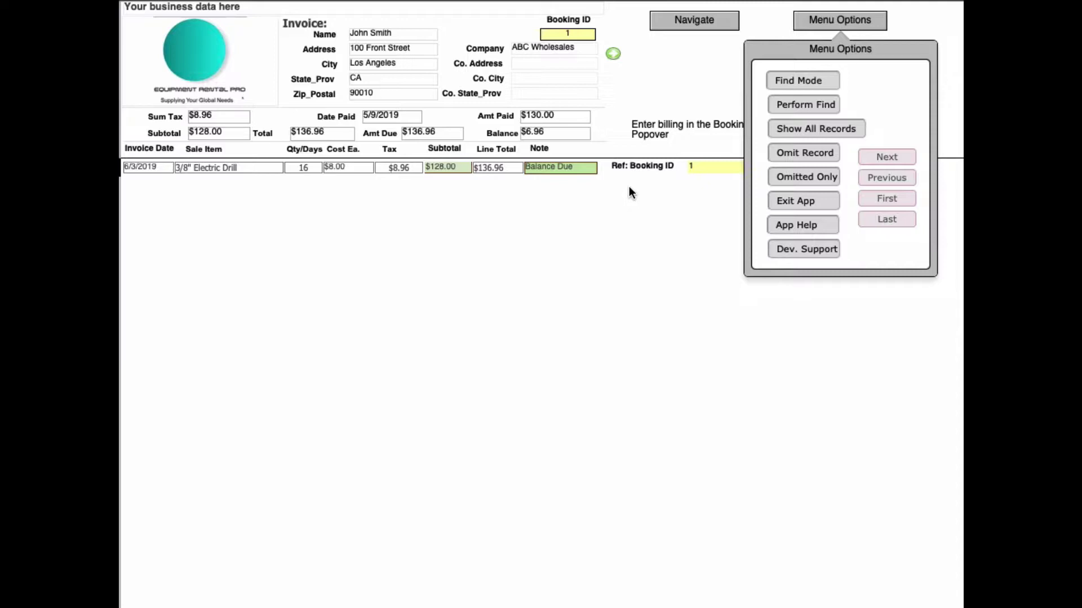
pyautogui.click(625, 115)
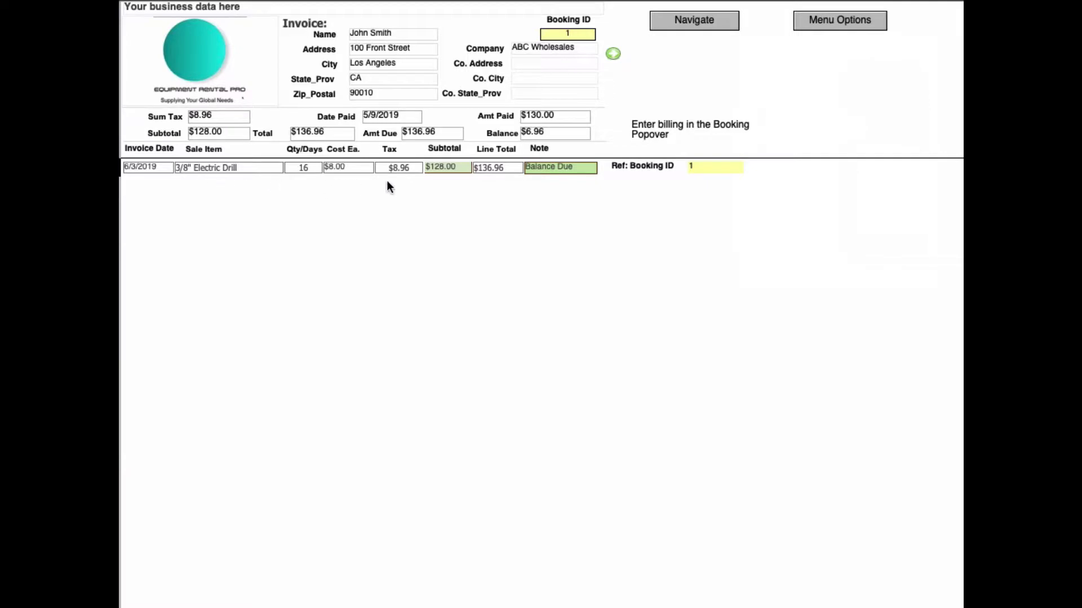
pyautogui.click(556, 171)
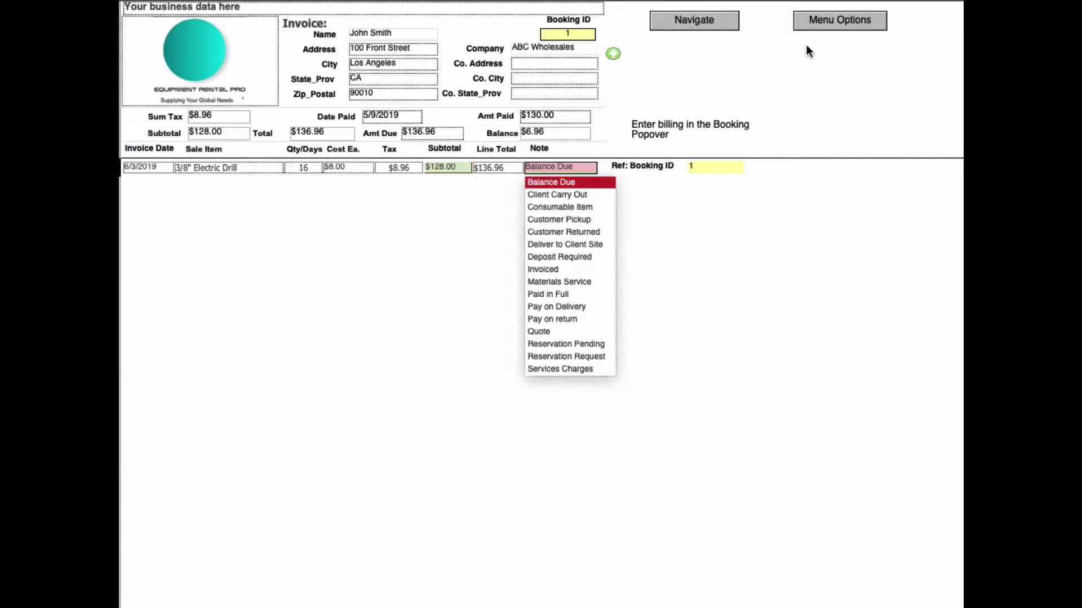
pyautogui.click(715, 167)
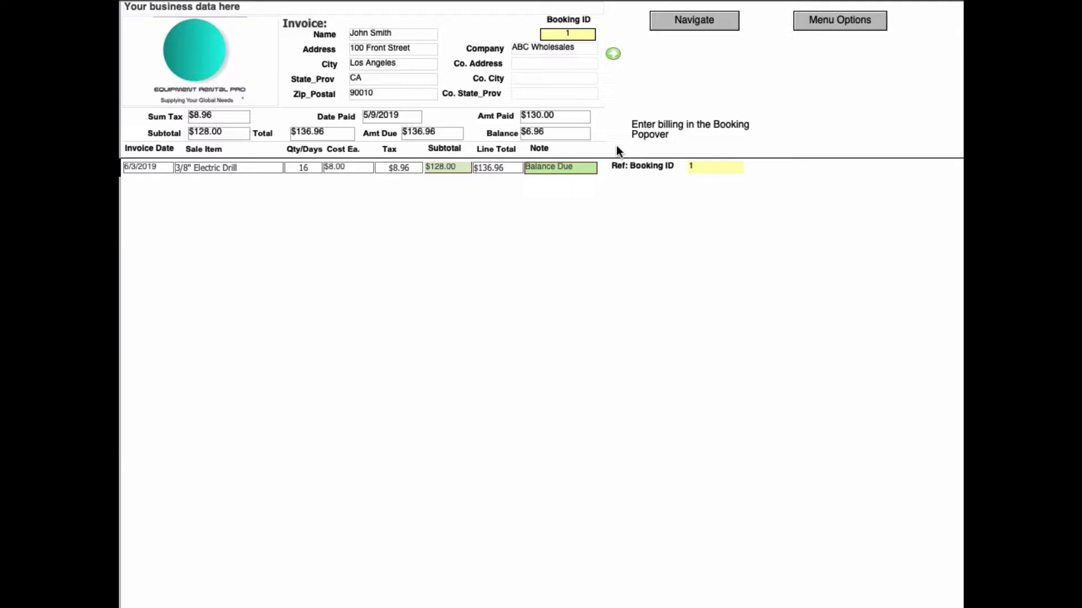
# View the Eq. Billing Report from the app map, then return to the client's main booking screen
pyautogui.click(682, 26)
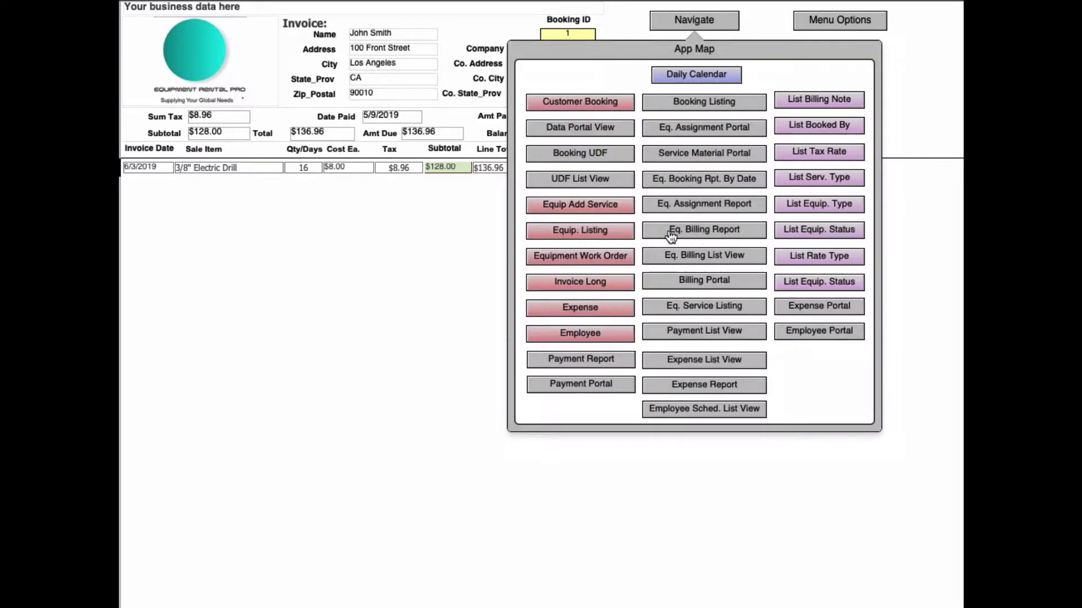
pyautogui.click(671, 233)
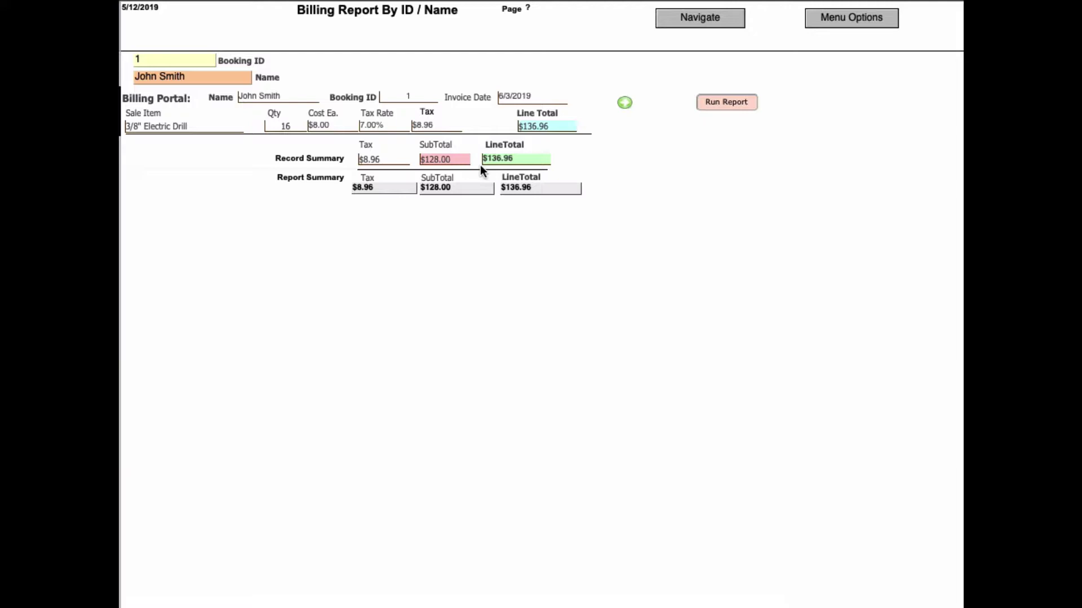
pyautogui.click(625, 104)
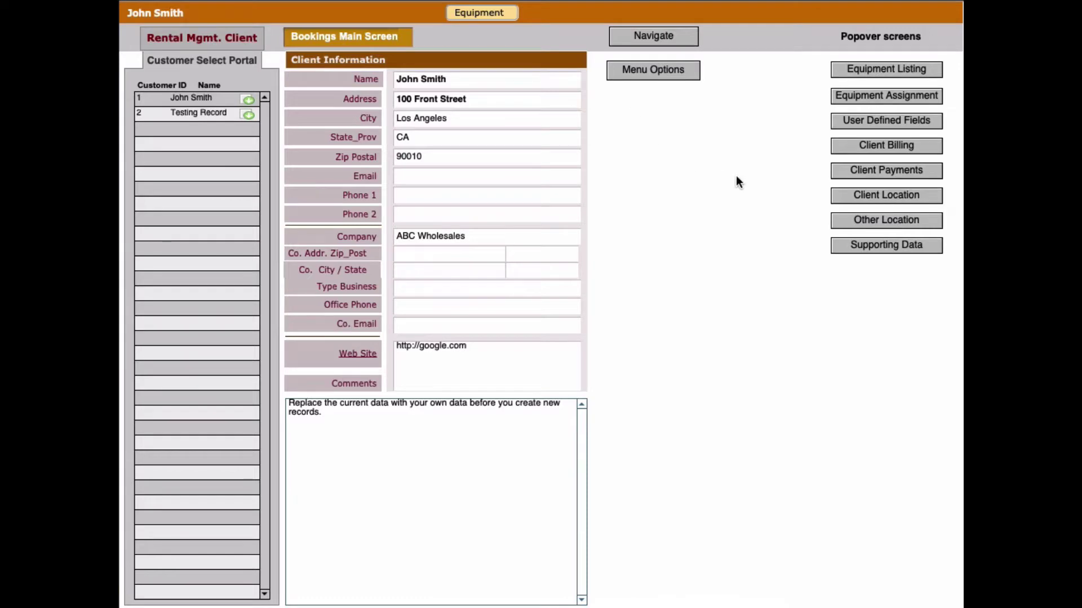
# Open the billing listing from the client's billing and review the Note choices for the 3/8" Electric Drill entry
pyautogui.click(861, 147)
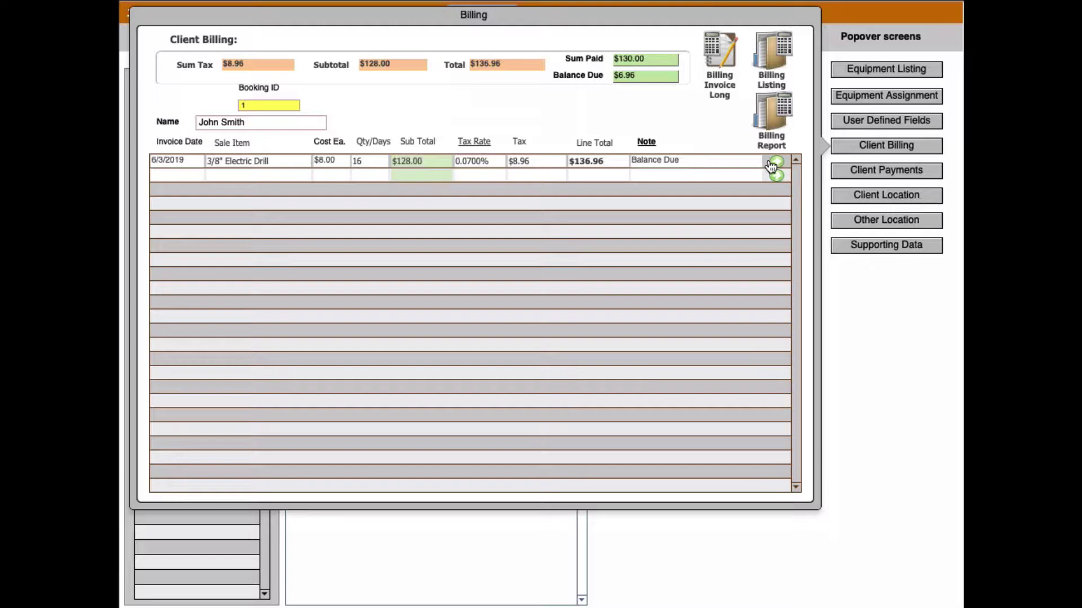
pyautogui.click(771, 62)
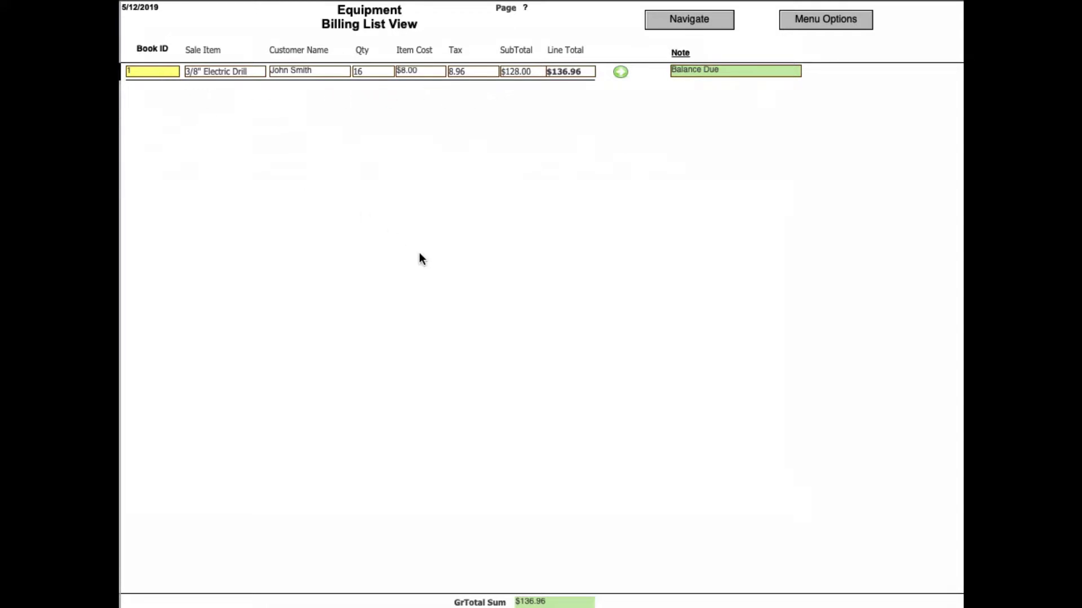
pyautogui.click(703, 75)
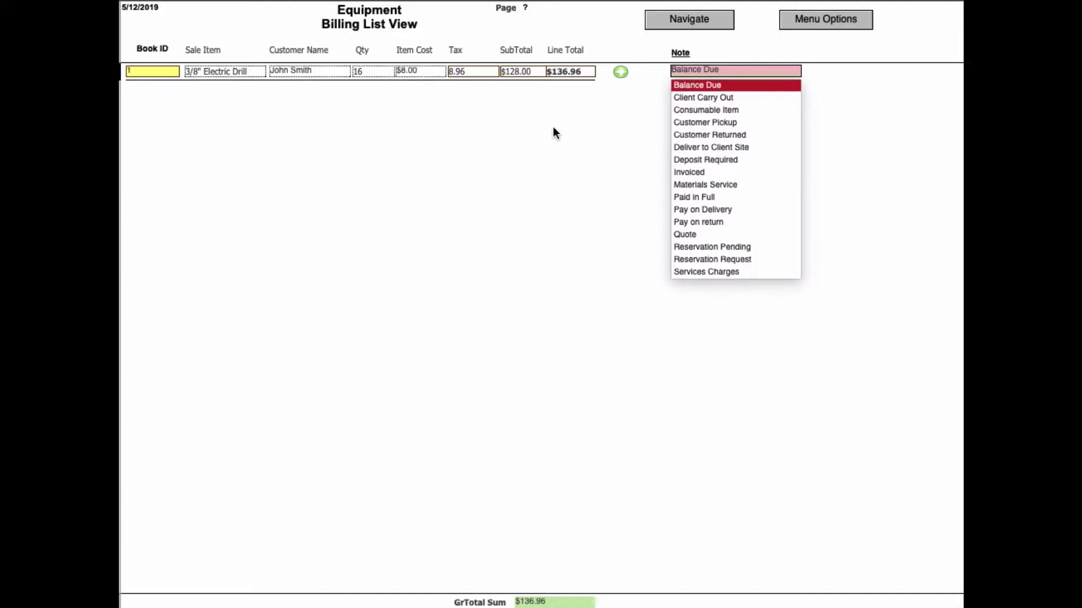
pyautogui.click(584, 125)
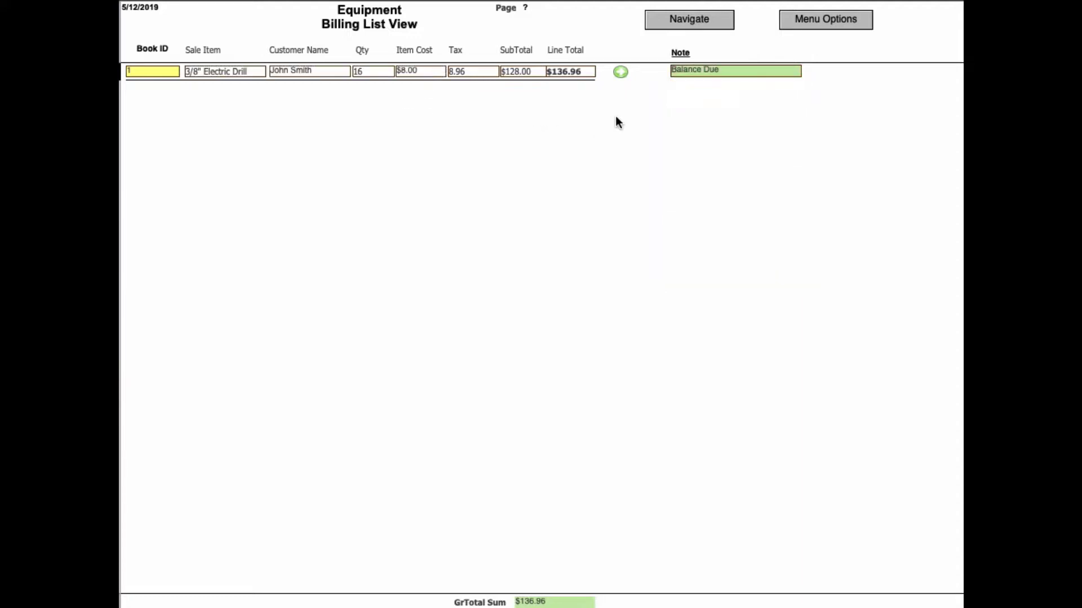
# Open the drill entry's billing portal record and advance to the next record
pyautogui.click(620, 74)
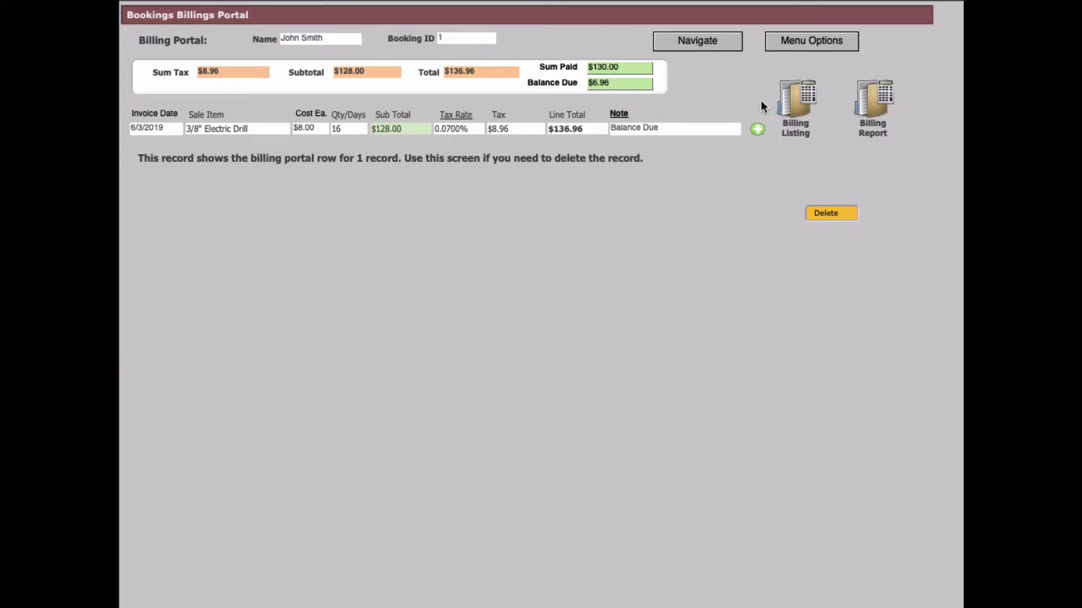
pyautogui.click(808, 50)
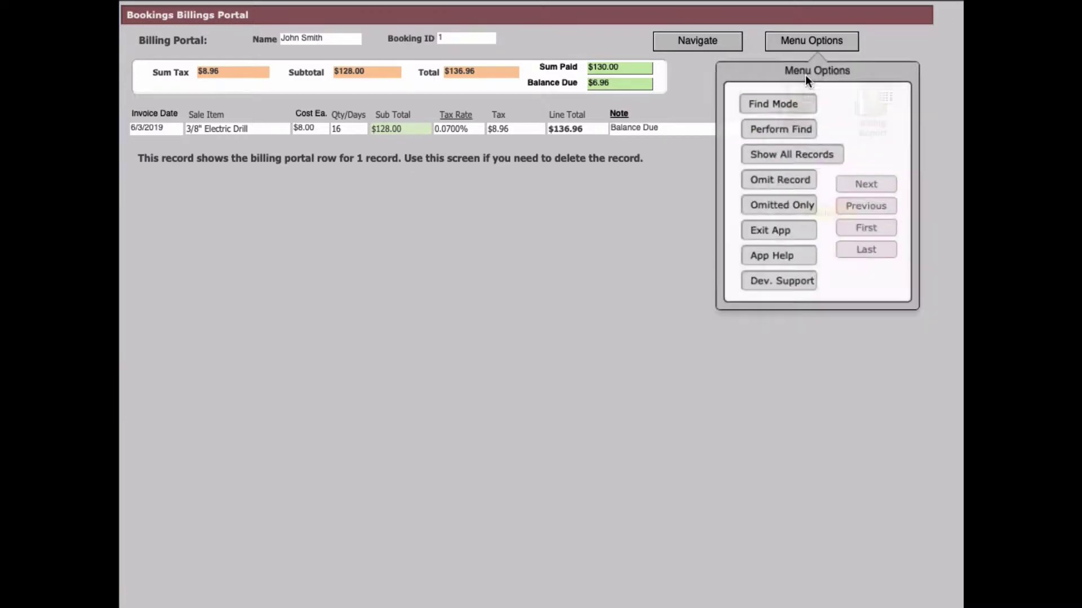
pyautogui.click(850, 187)
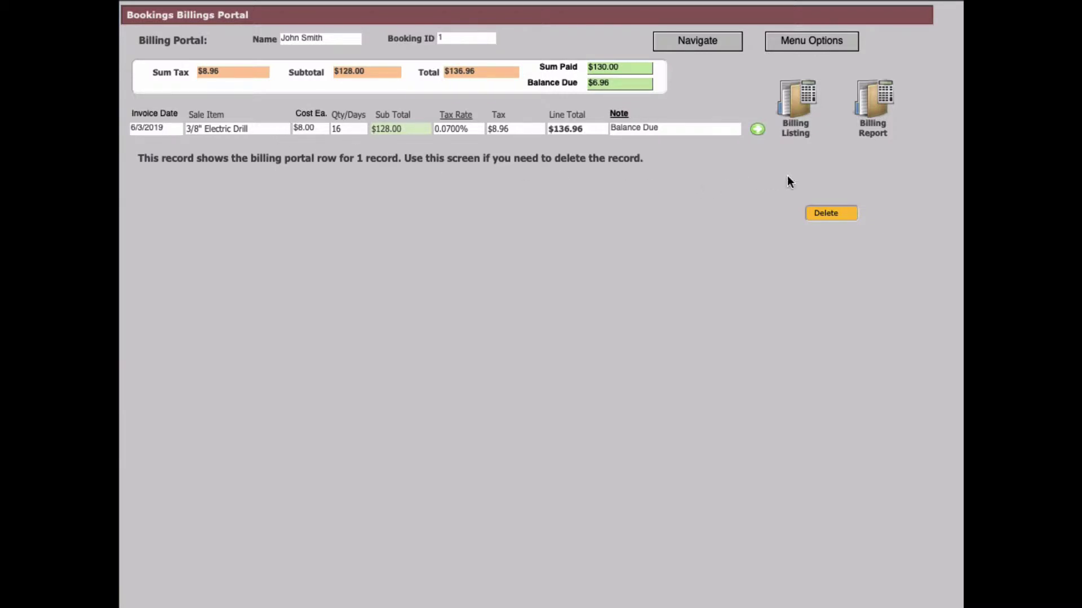
# View the billing report from the billing portal and go back to the client's main booking screen
pyautogui.click(874, 117)
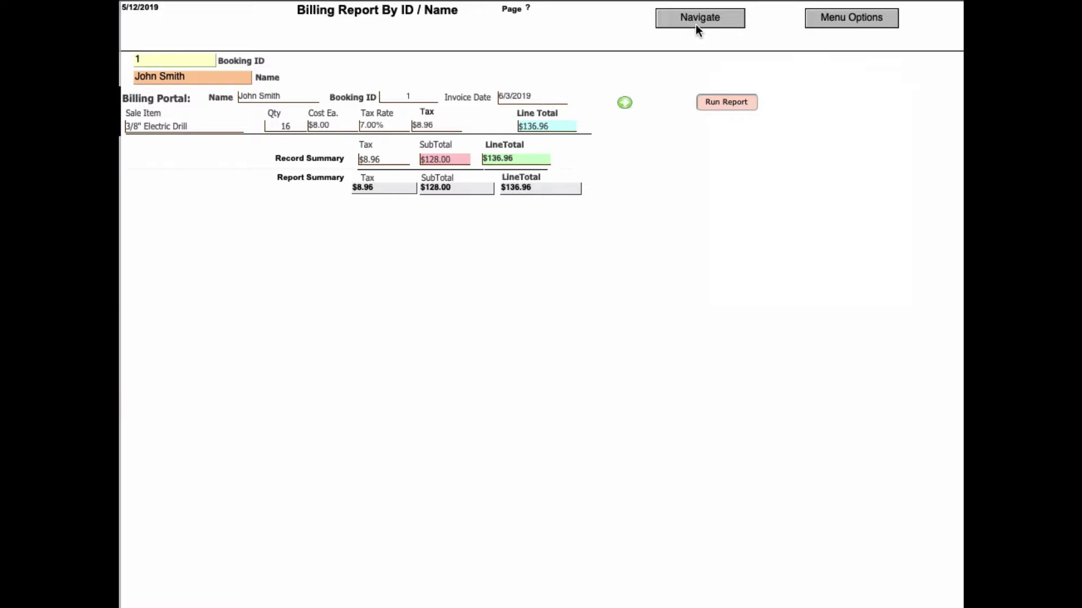
pyautogui.click(625, 105)
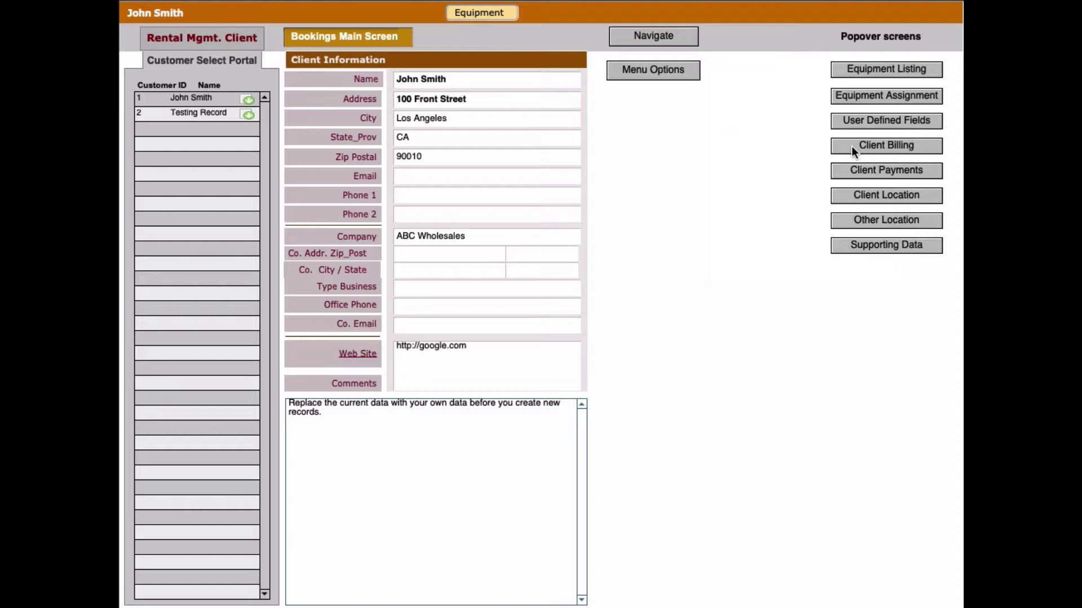
# Open the client's equipment assignments and examine the Equip. Status choices and Rented Time for the 3/8" Electric Drill
pyautogui.click(877, 100)
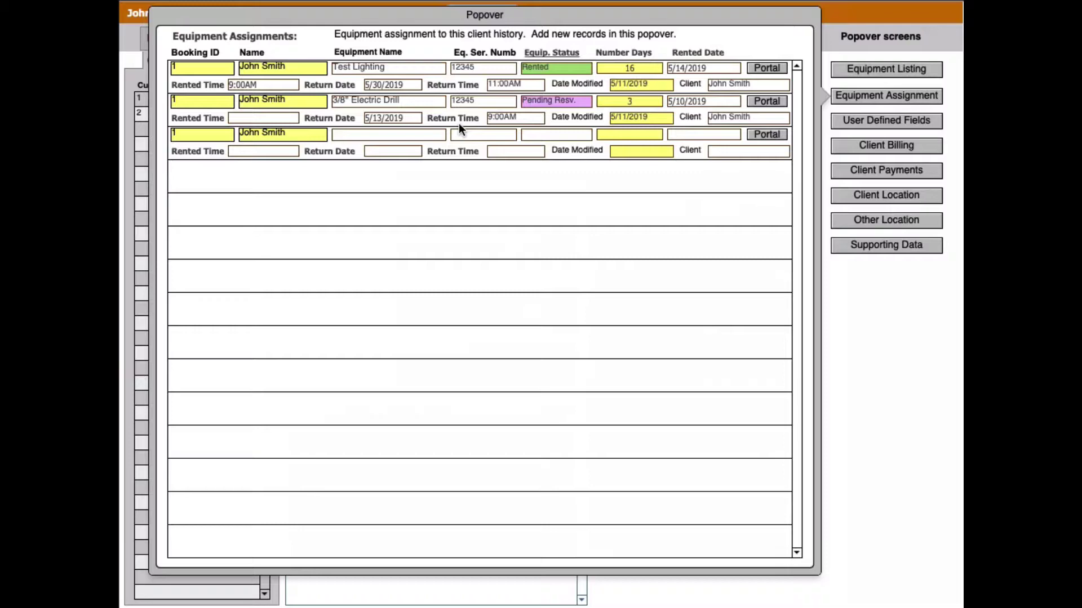
pyautogui.click(545, 105)
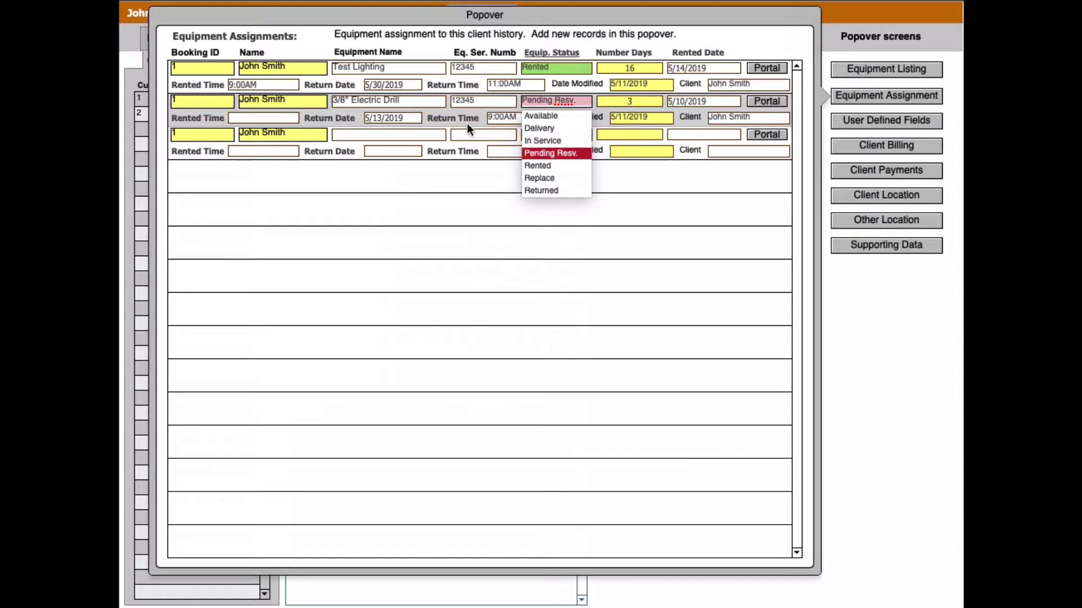
pyautogui.click(349, 119)
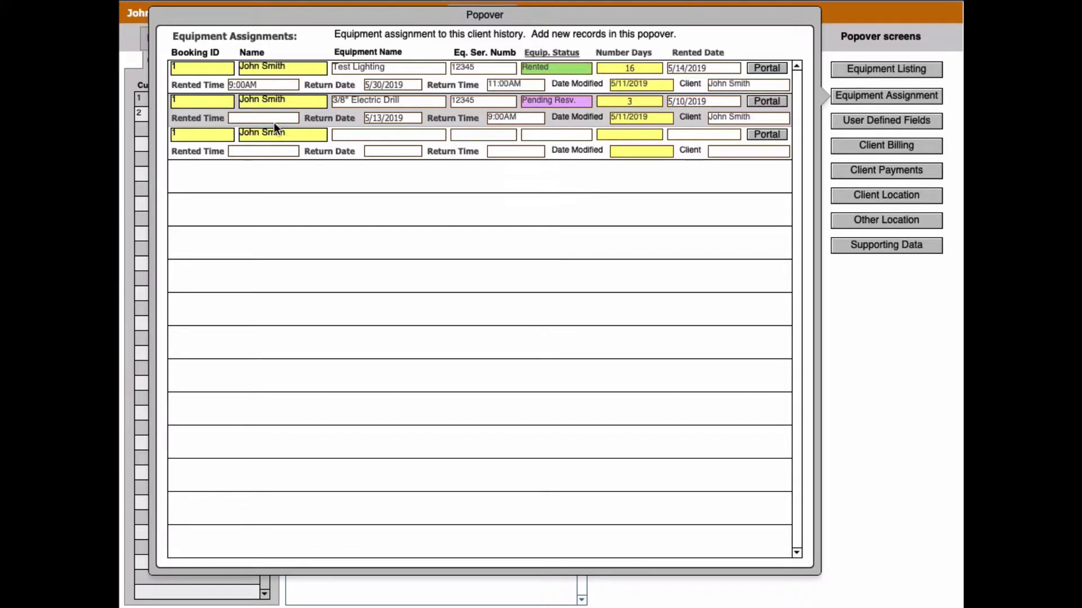
pyautogui.click(254, 118)
pyautogui.click(551, 105)
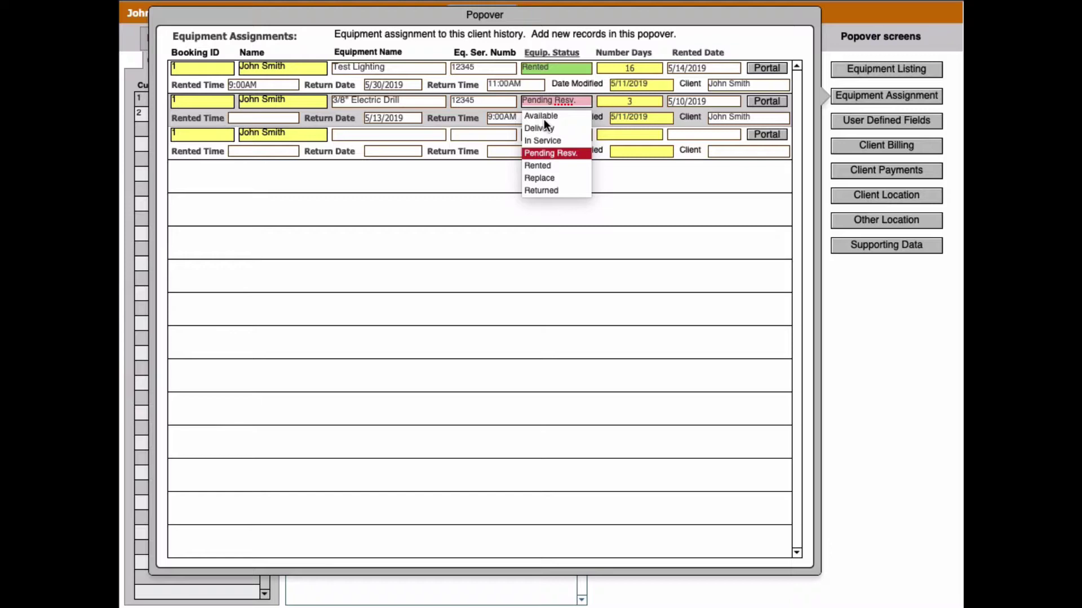
pyautogui.click(477, 115)
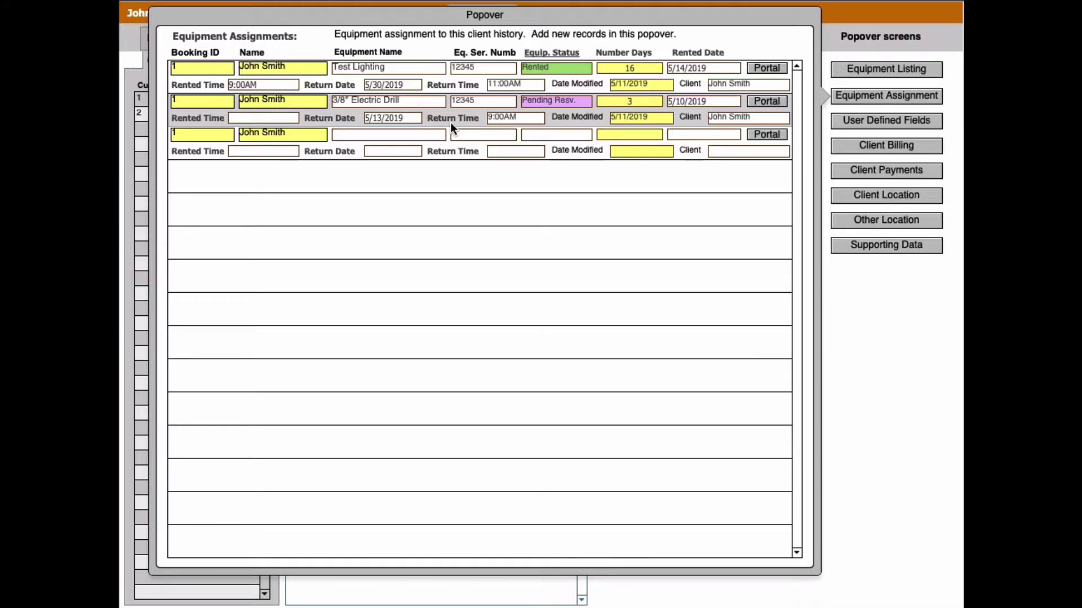
# Check the equipment listing, then return to the equipment assignments and review the drill's status choices, keeping Pending Resv
pyautogui.click(843, 74)
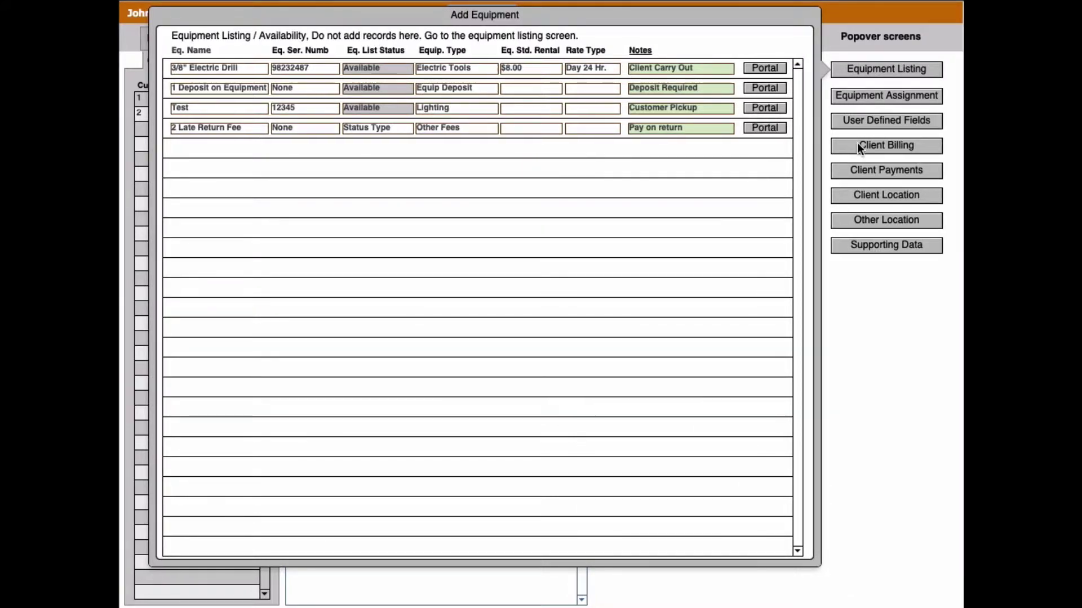
pyautogui.click(855, 104)
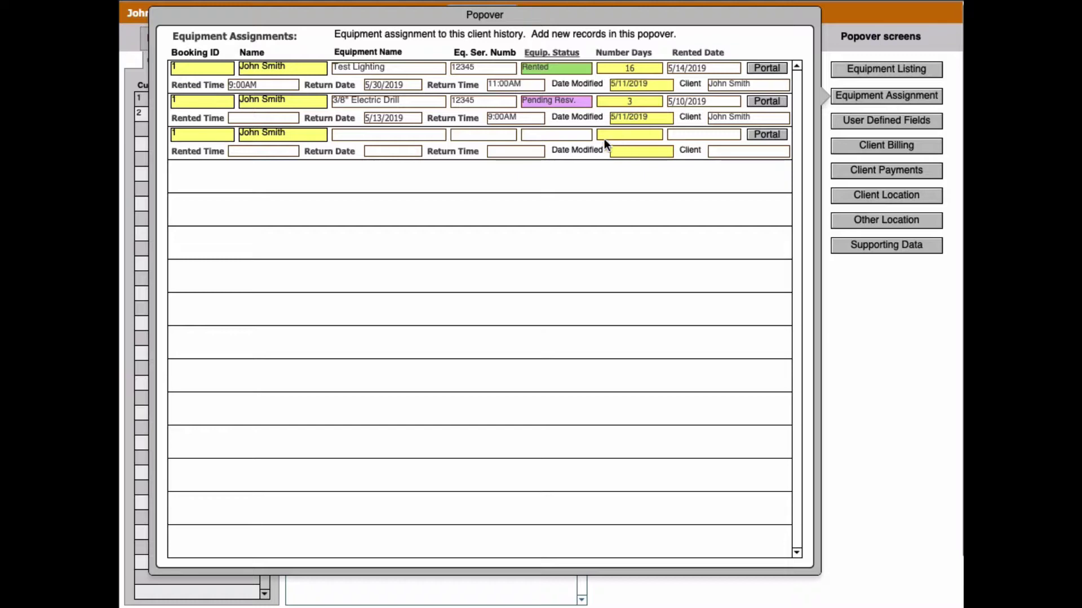
pyautogui.click(553, 104)
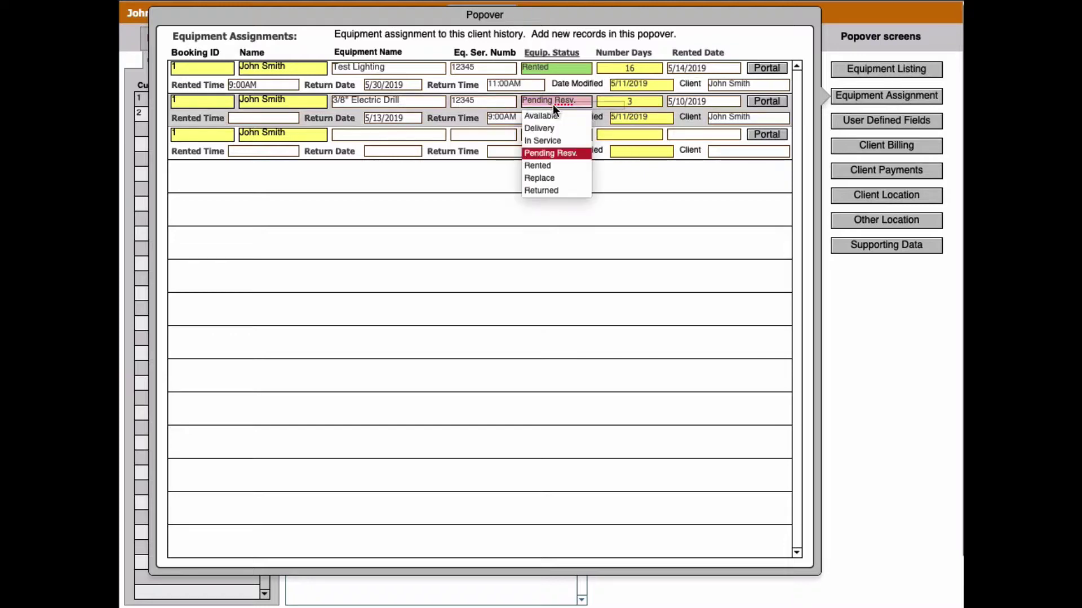
pyautogui.click(545, 150)
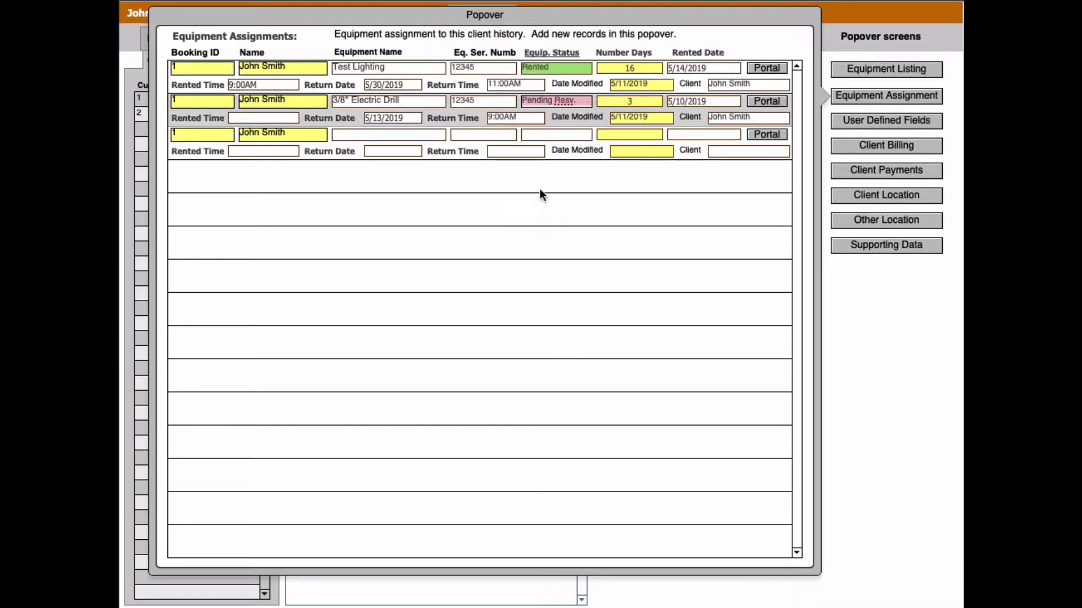
pyautogui.click(526, 122)
pyautogui.click(560, 105)
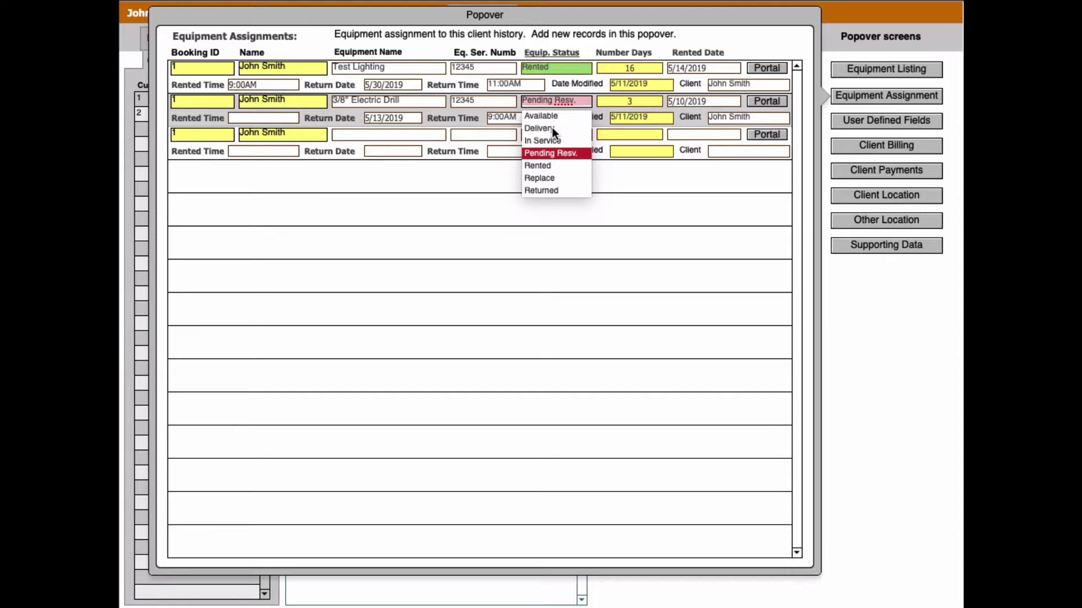
pyautogui.click(641, 176)
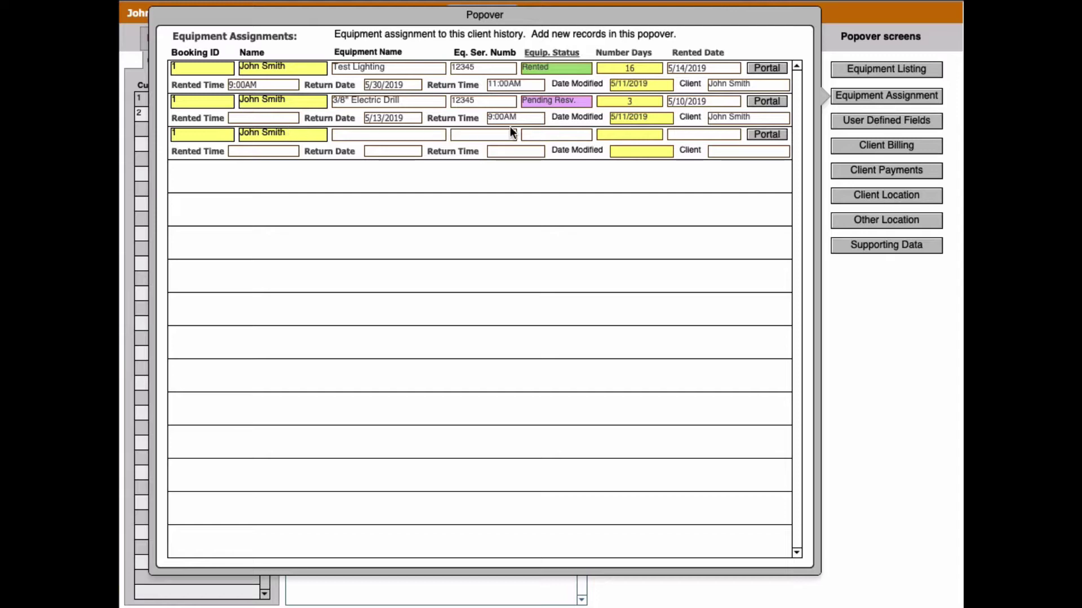
# Open the client's billing entries and examine the Sale Item choices and the drill's Invoice Date calendar
pyautogui.click(864, 150)
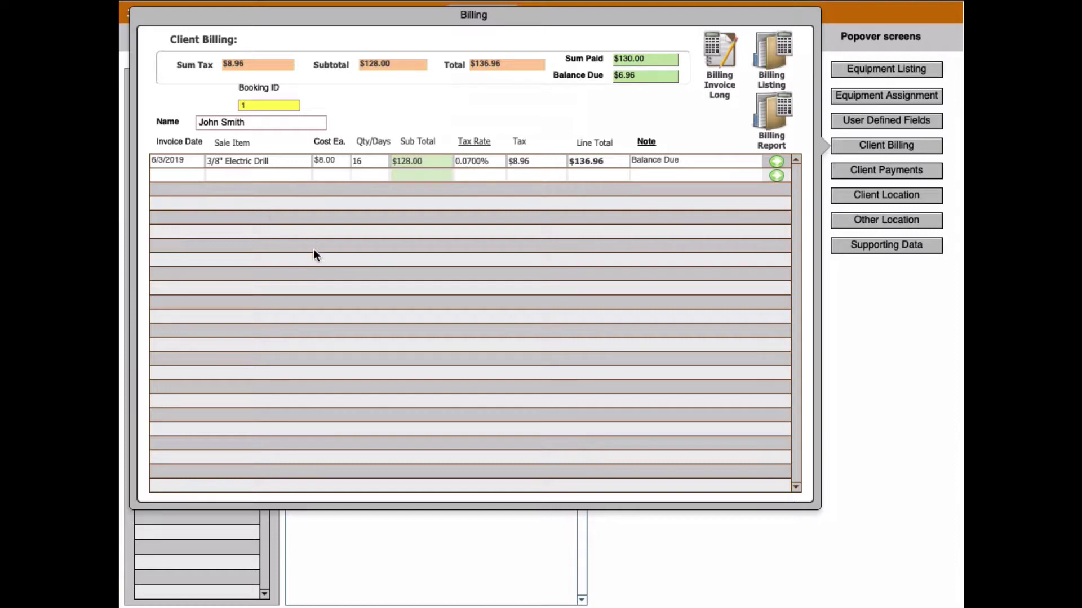
pyautogui.click(242, 175)
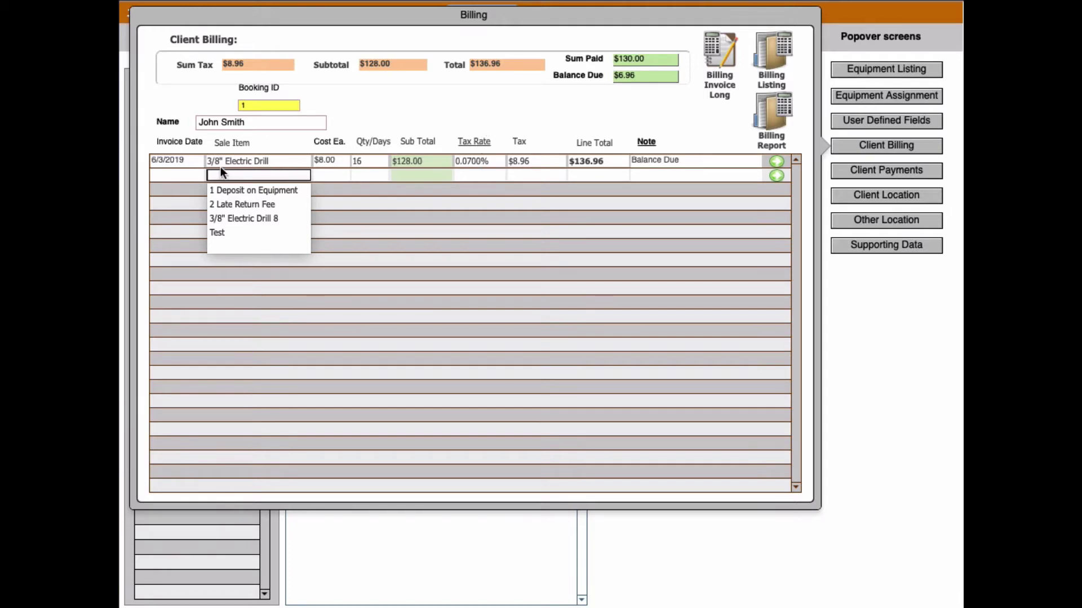
pyautogui.click(389, 116)
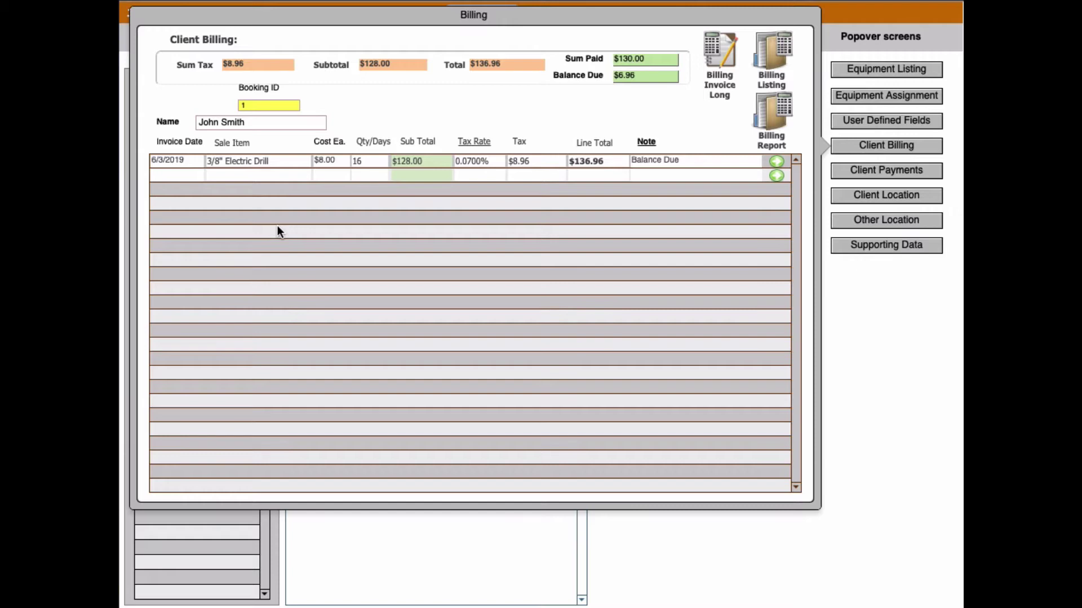
pyautogui.click(177, 161)
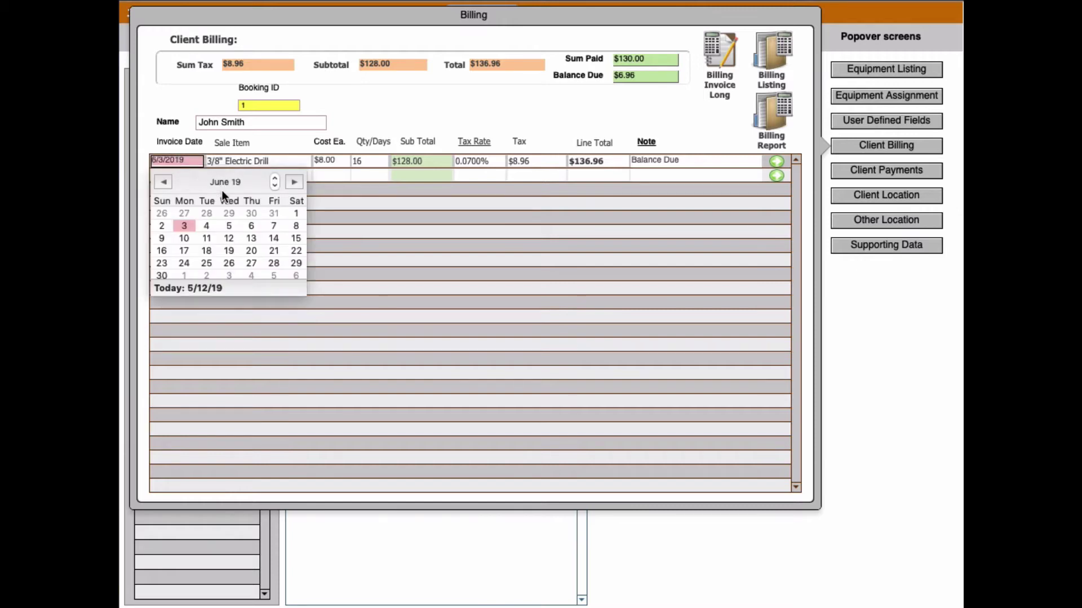
pyautogui.click(360, 232)
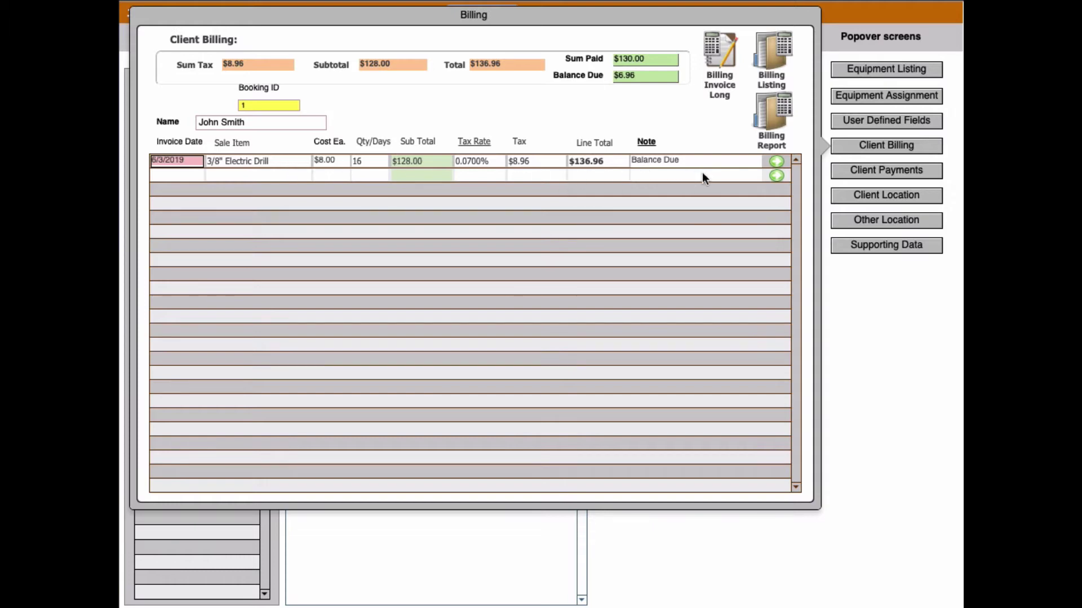
# Open the drill entry's billing portal record, view the billing listing, and return to the portal to examine its record options
pyautogui.click(775, 169)
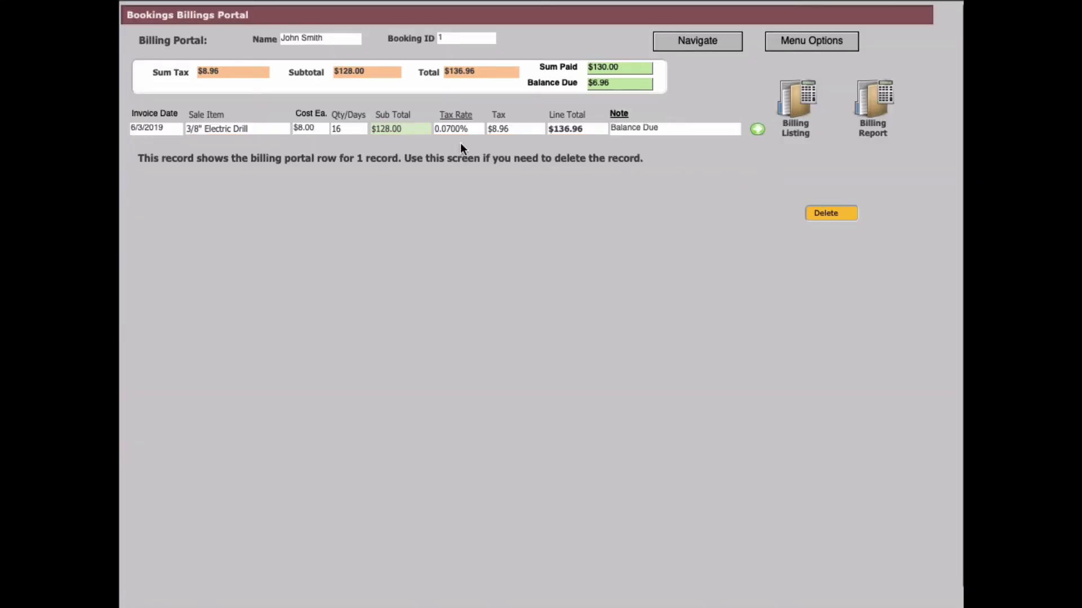
pyautogui.click(789, 49)
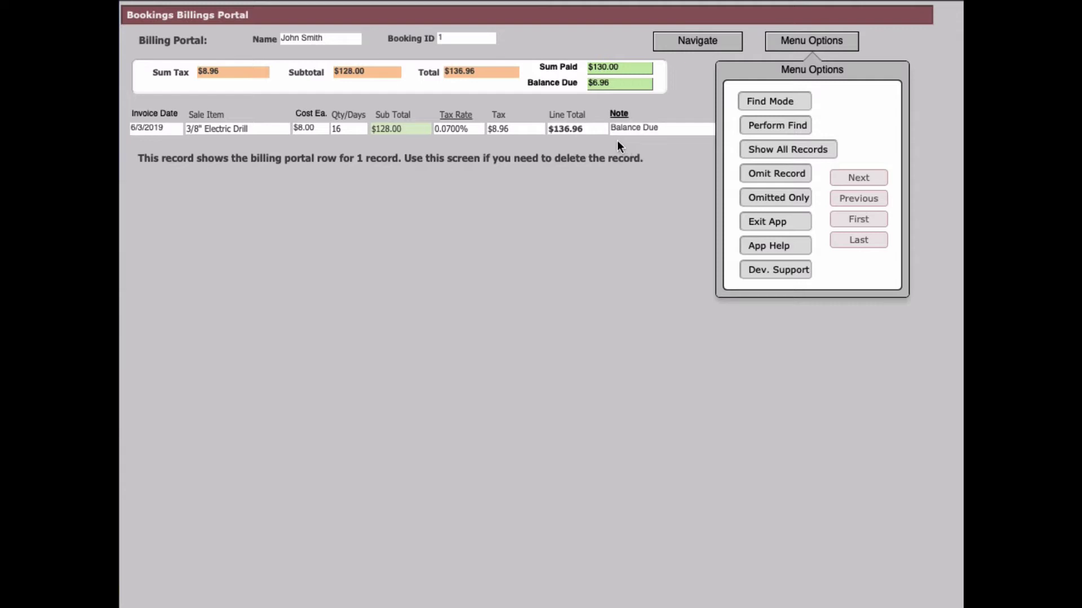
pyautogui.click(682, 97)
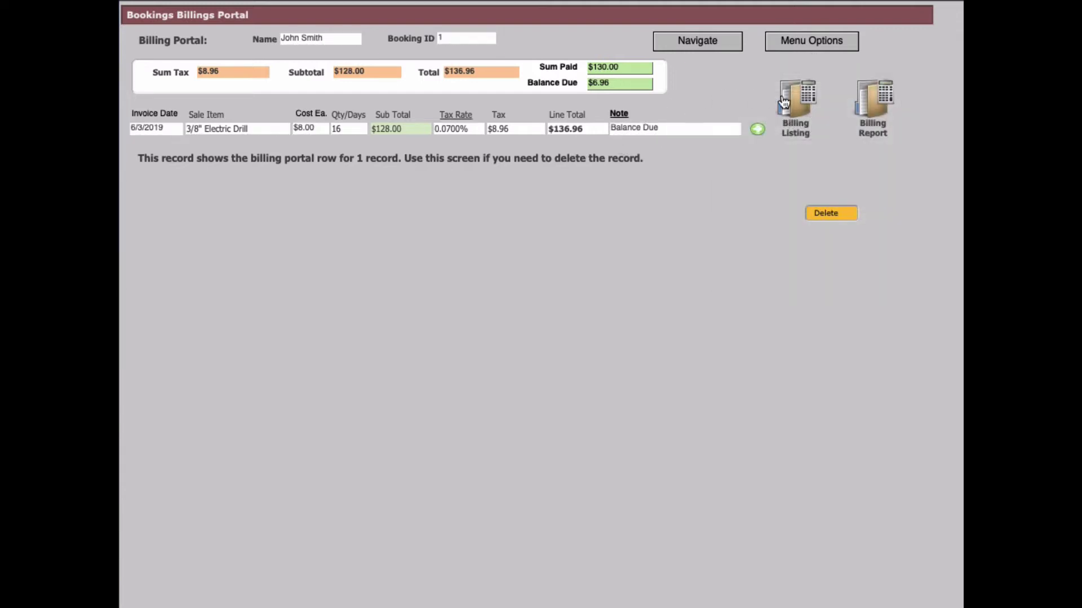
pyautogui.click(796, 103)
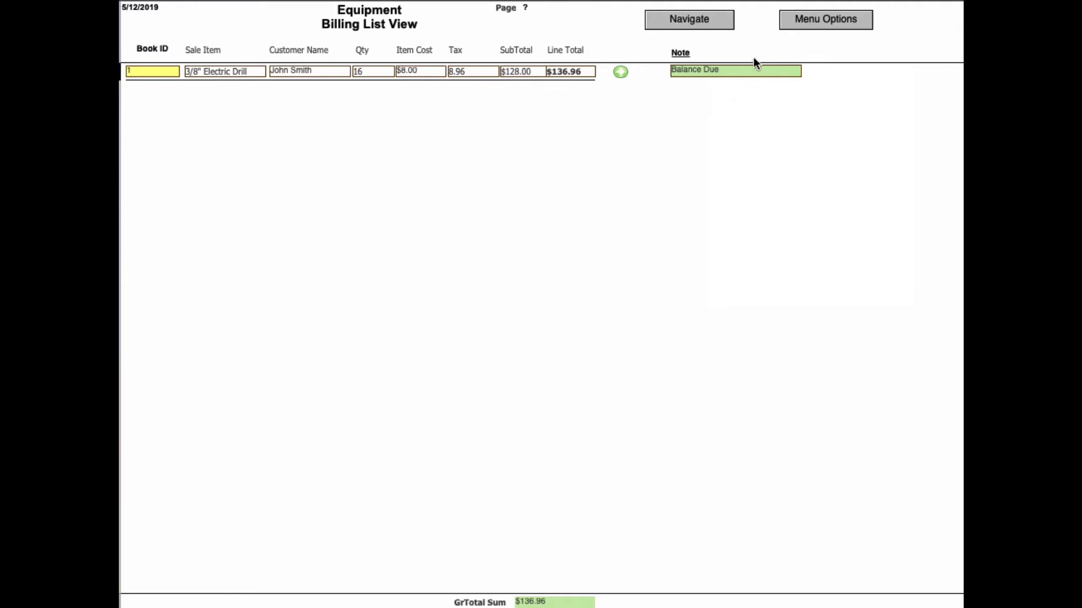
pyautogui.click(619, 72)
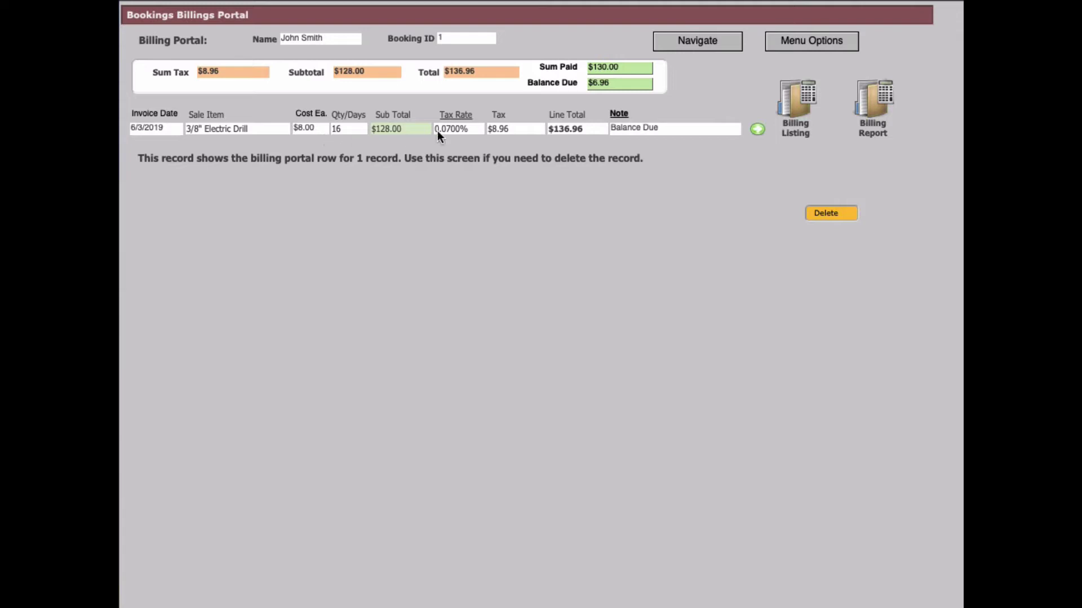
pyautogui.click(824, 45)
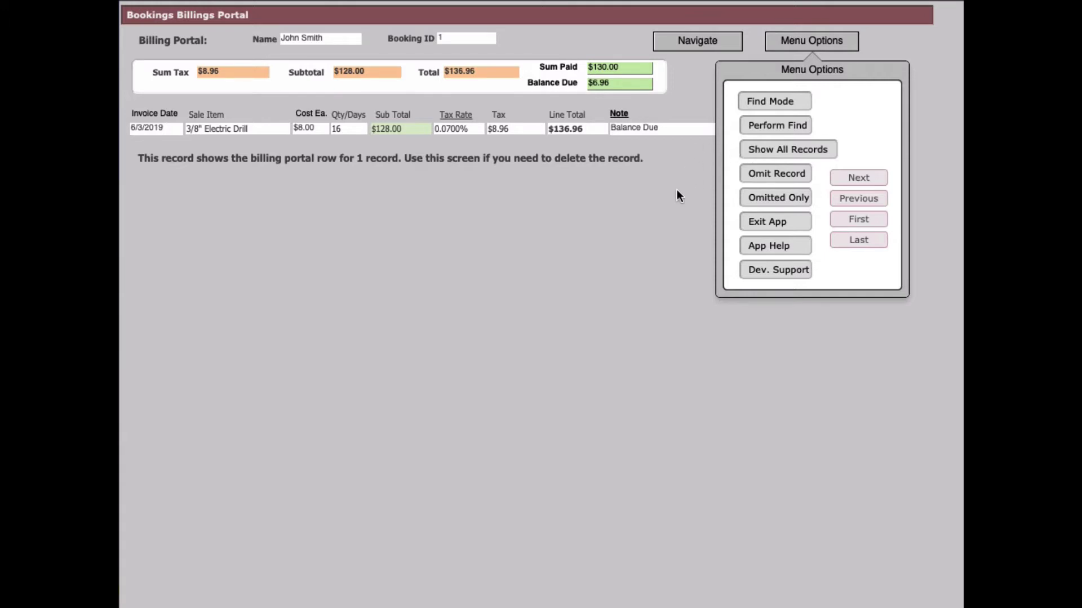
pyautogui.click(693, 202)
# Show all records in the billing listing and return through the drill's billing portal to the client's main booking screen
pyautogui.click(802, 107)
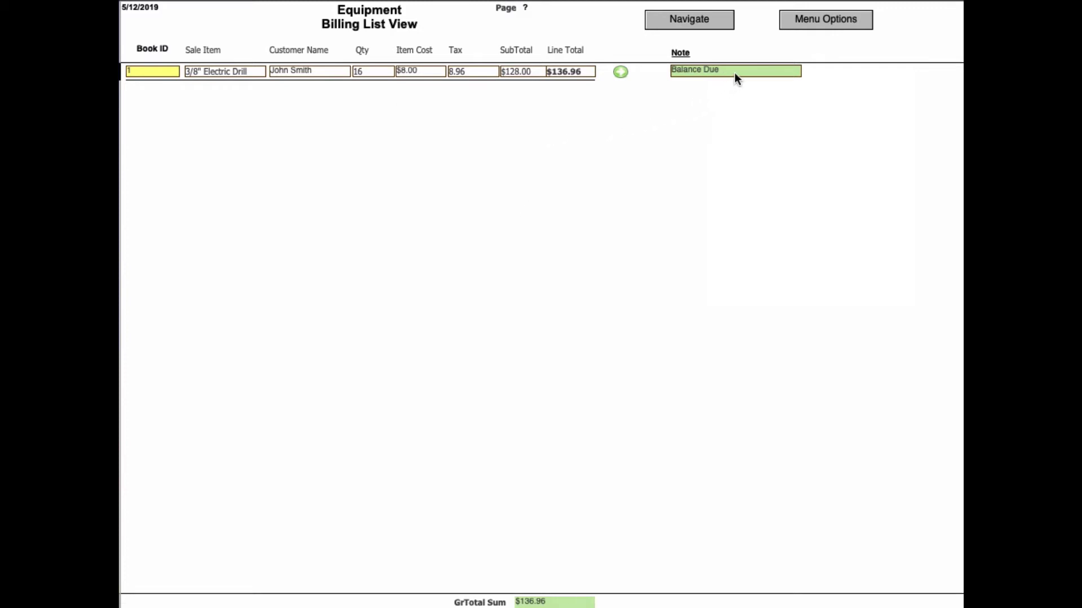
pyautogui.click(806, 28)
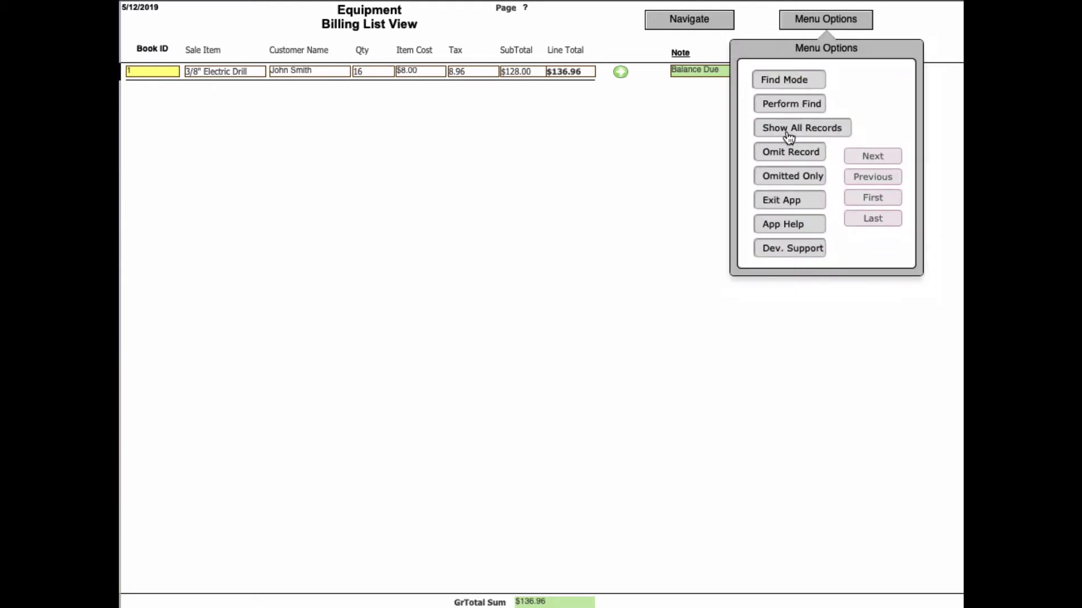
pyautogui.click(789, 137)
pyautogui.click(638, 222)
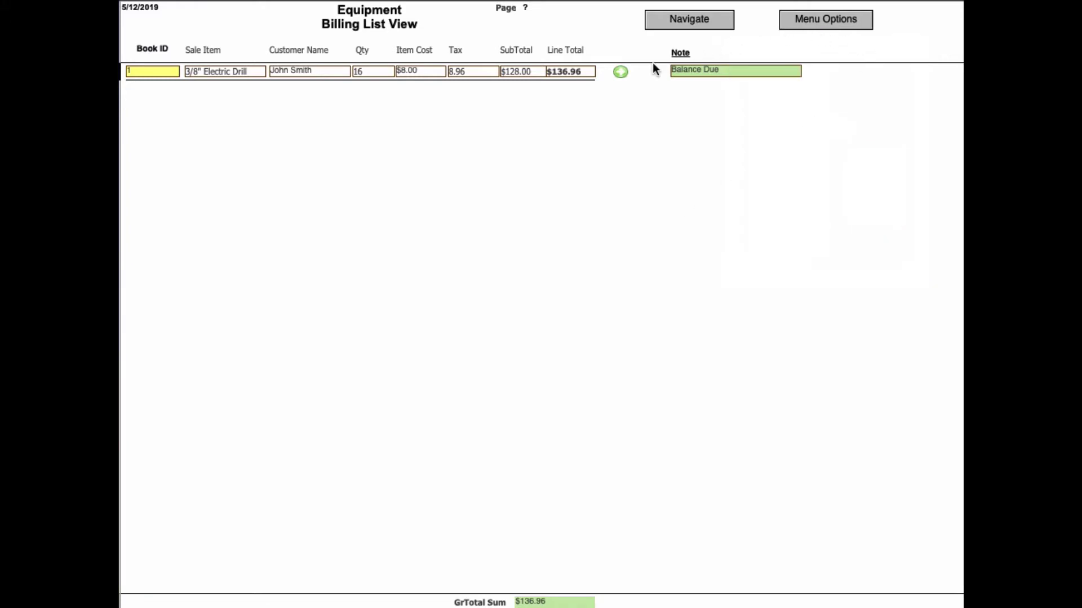
pyautogui.click(620, 73)
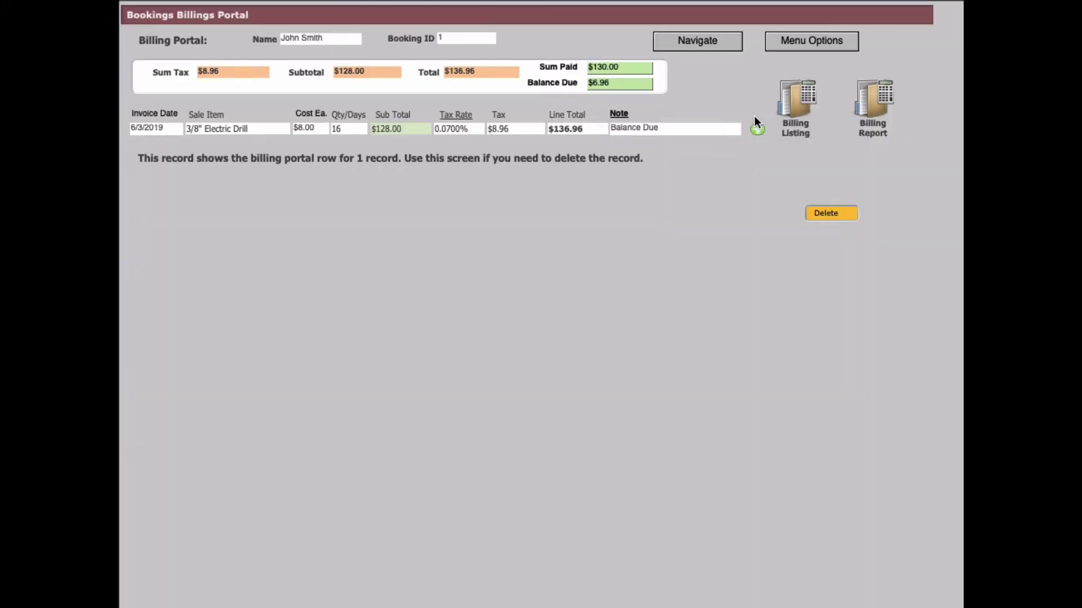
pyautogui.click(756, 133)
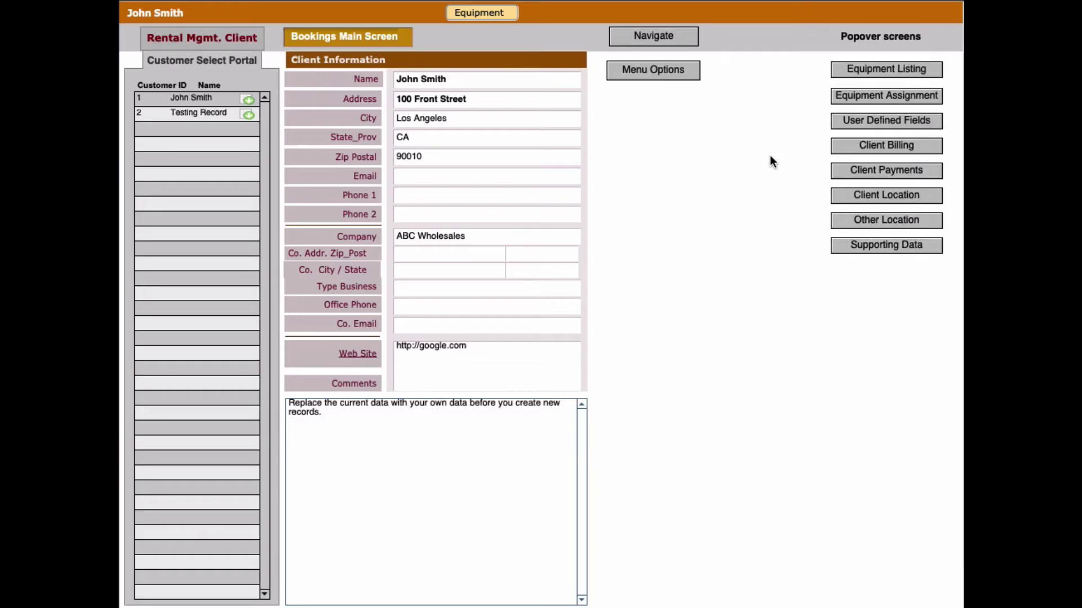
# Open the payment report from the client's payments and find the records with a Balance of >=.5
pyautogui.click(897, 171)
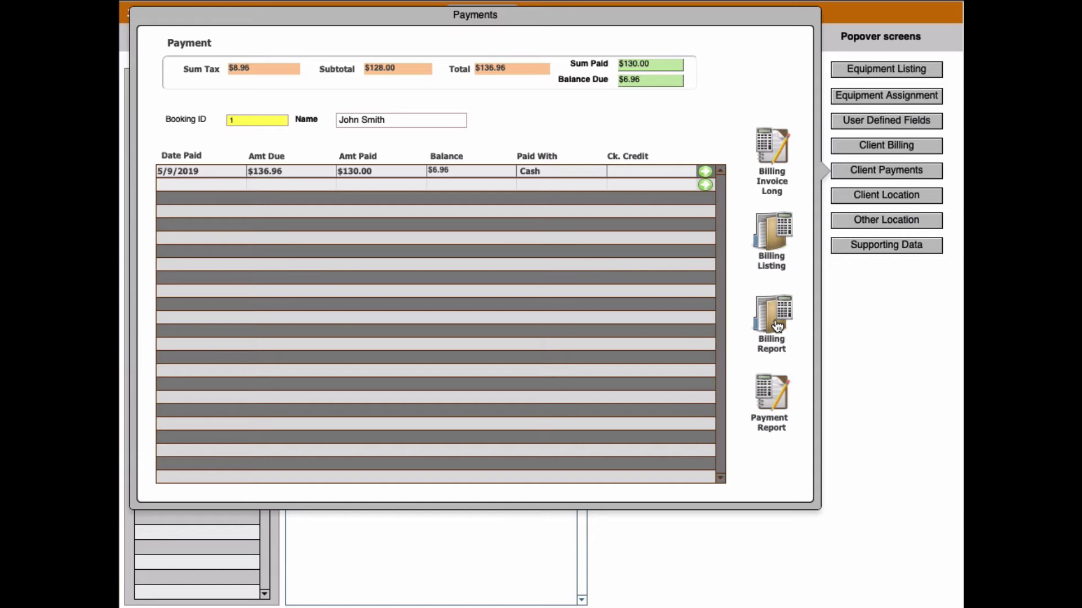
pyautogui.click(771, 396)
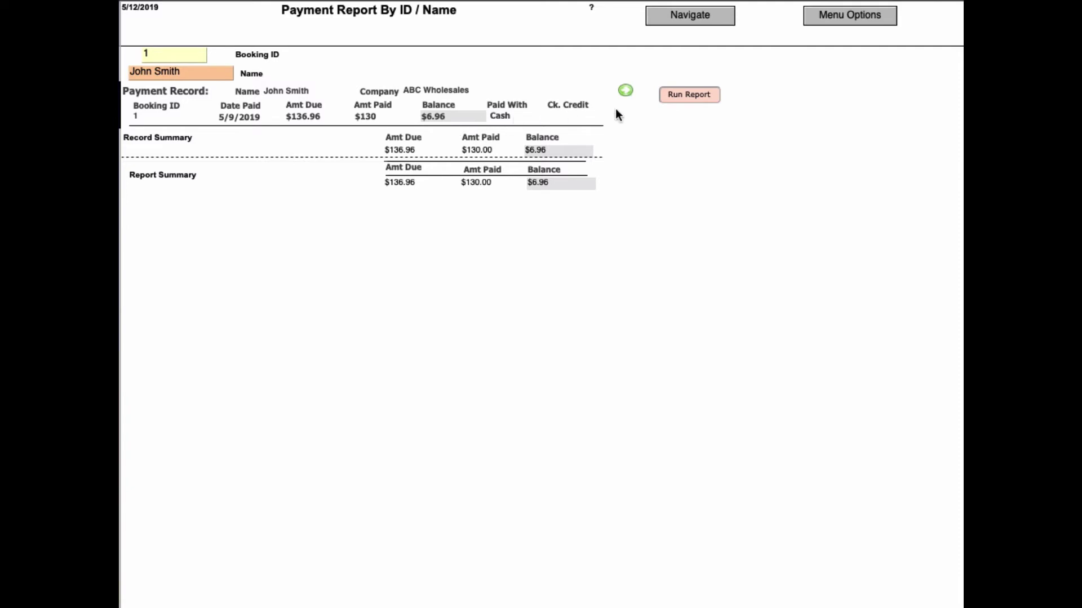
pyautogui.click(823, 23)
pyautogui.click(784, 76)
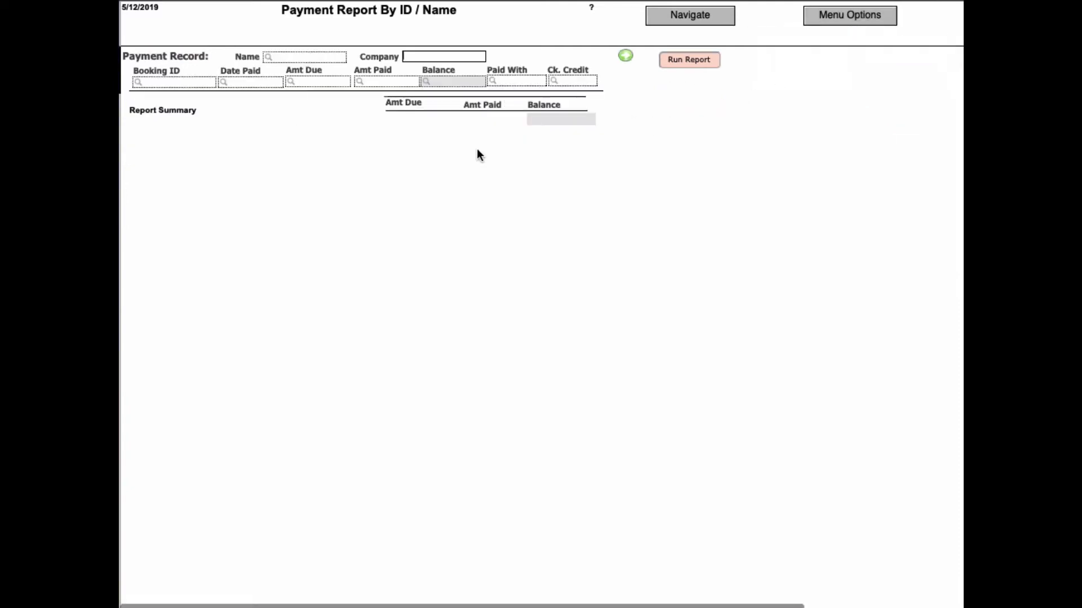
pyautogui.click(430, 83)
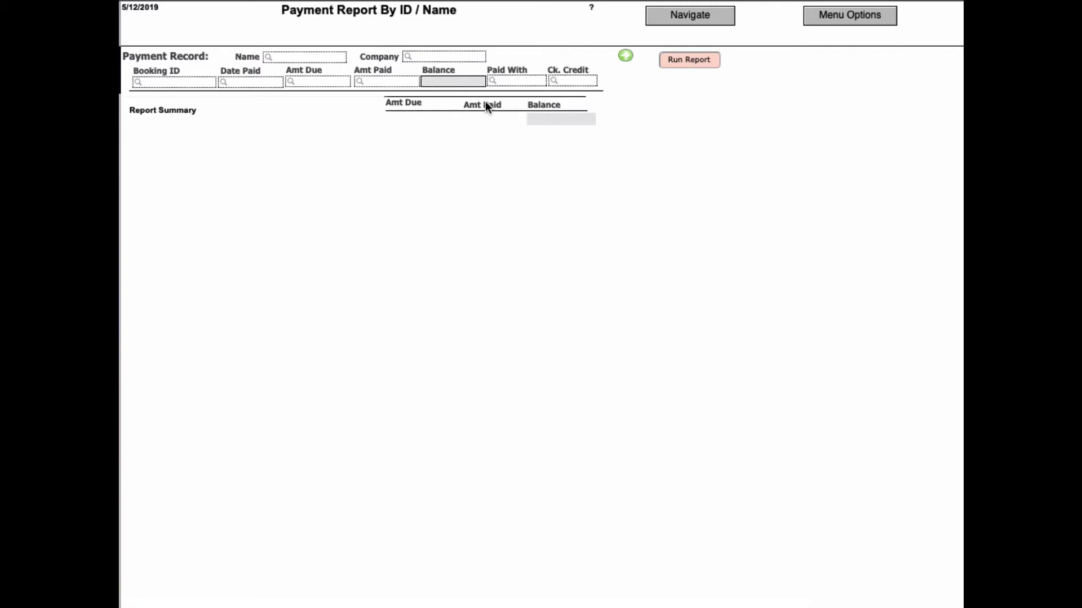
pyautogui.write('>=.5')
pyautogui.click(811, 22)
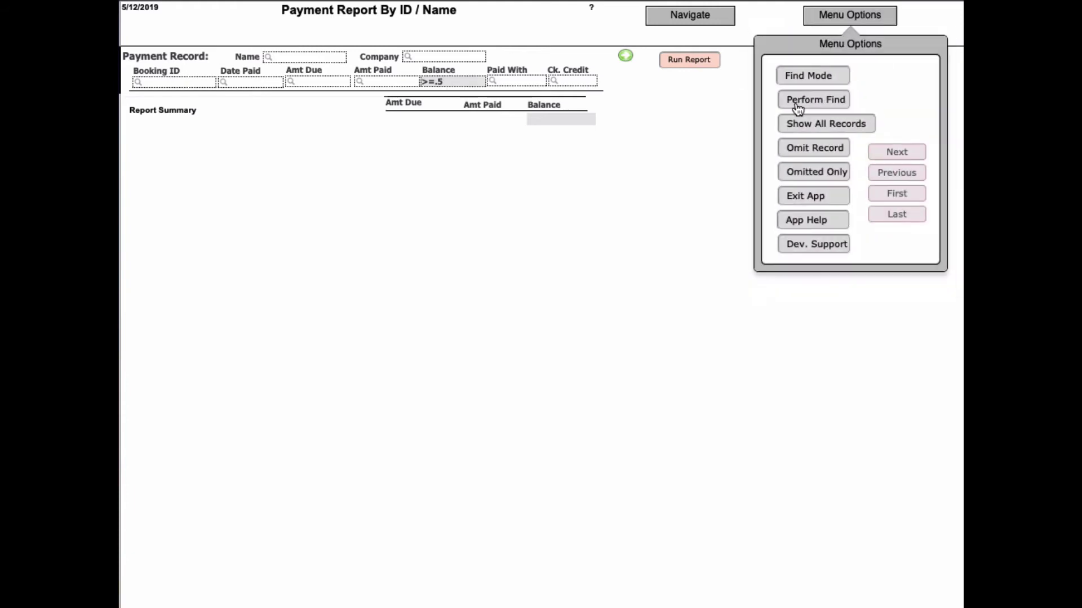
pyautogui.click(798, 102)
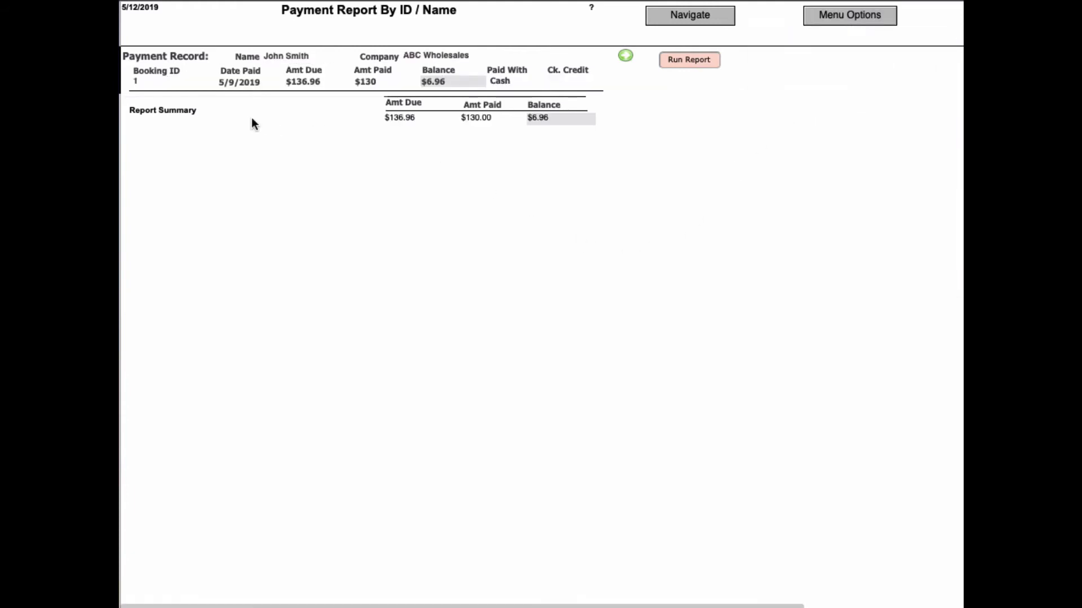
# Run the payment report on the found records and return to the client's main booking screen
pyautogui.click(699, 63)
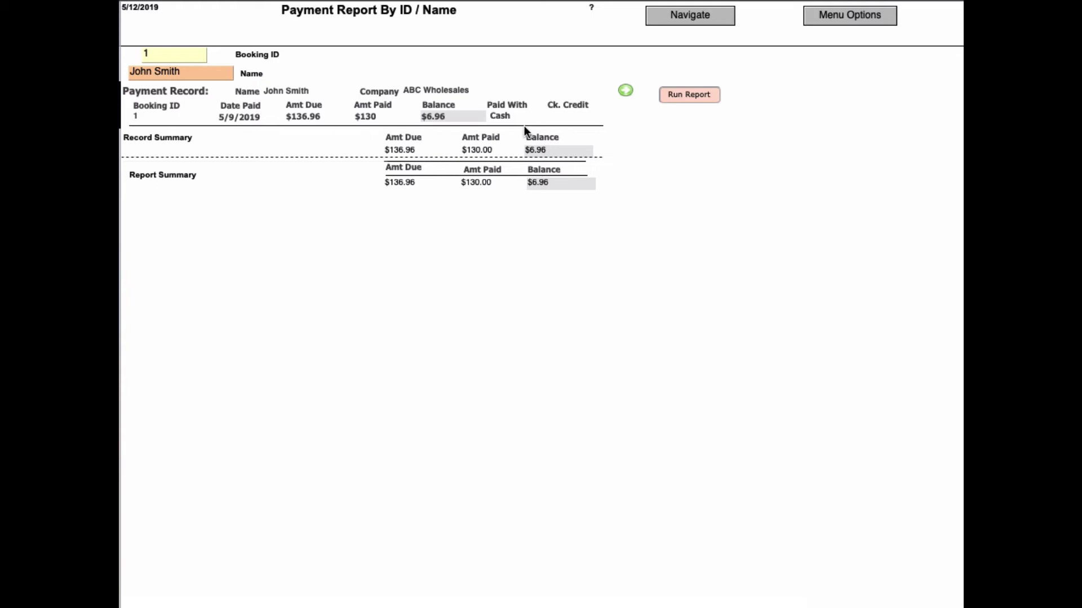
pyautogui.click(625, 92)
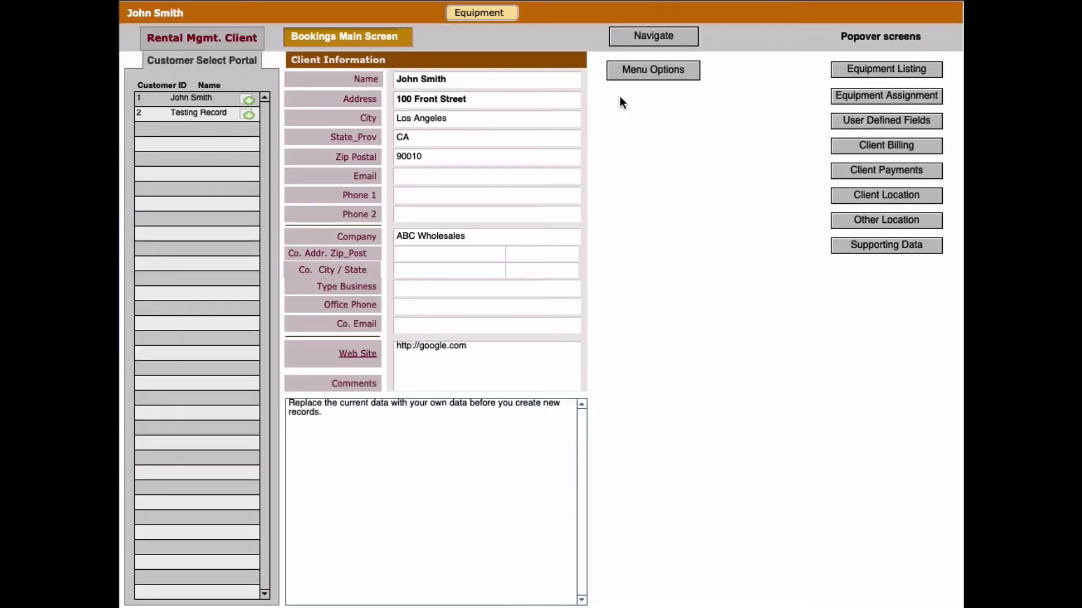
# Open the long billing invoice from the client's payments, examine the drill line's Note choices, and return to the main booking screen
pyautogui.click(871, 170)
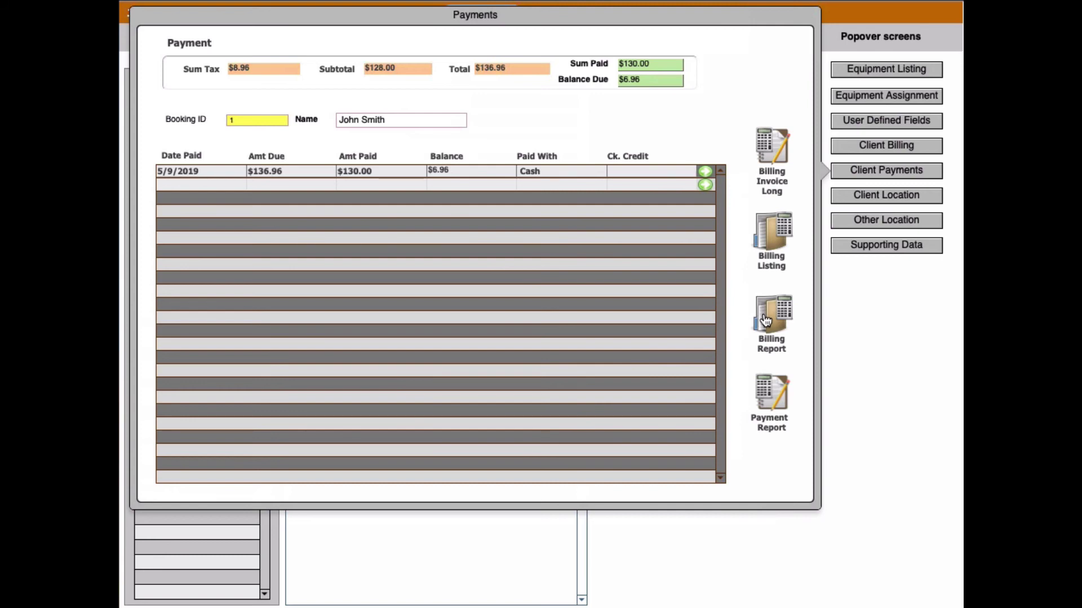
pyautogui.click(765, 168)
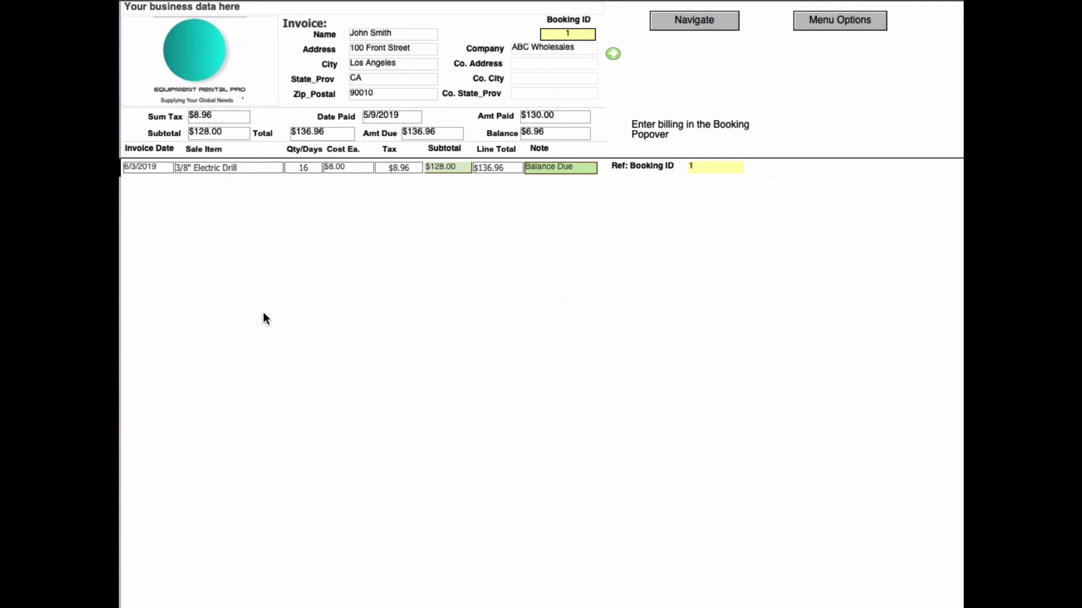
pyautogui.click(553, 173)
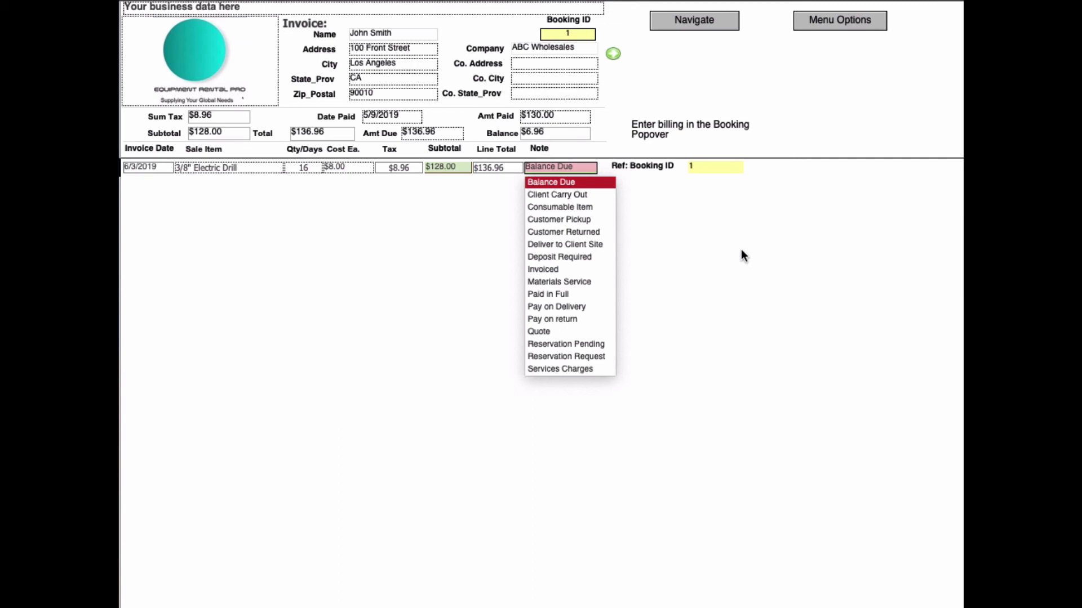
pyautogui.click(717, 219)
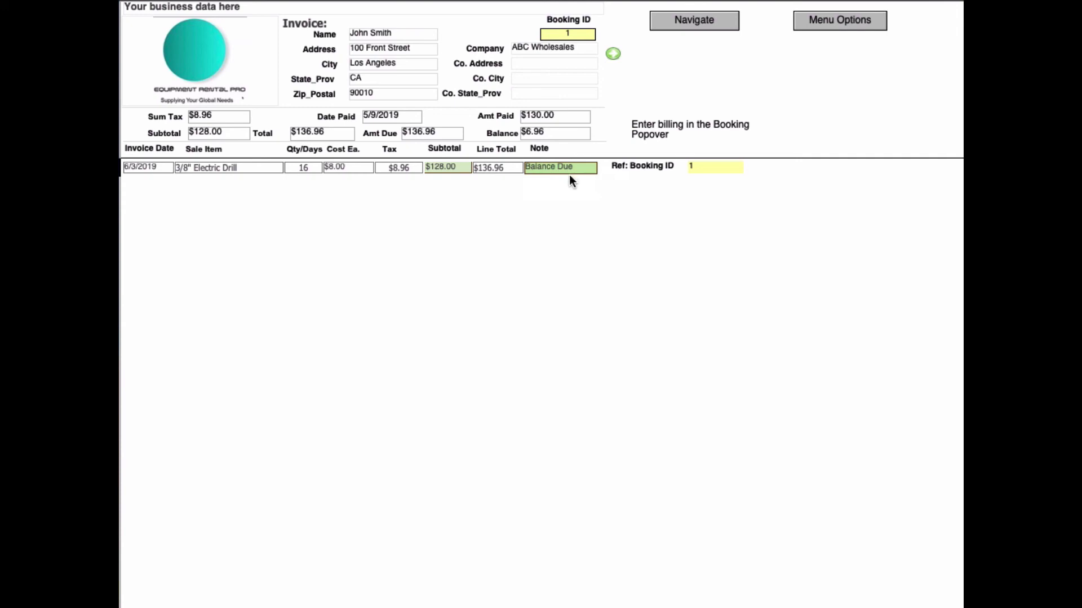
pyautogui.click(612, 54)
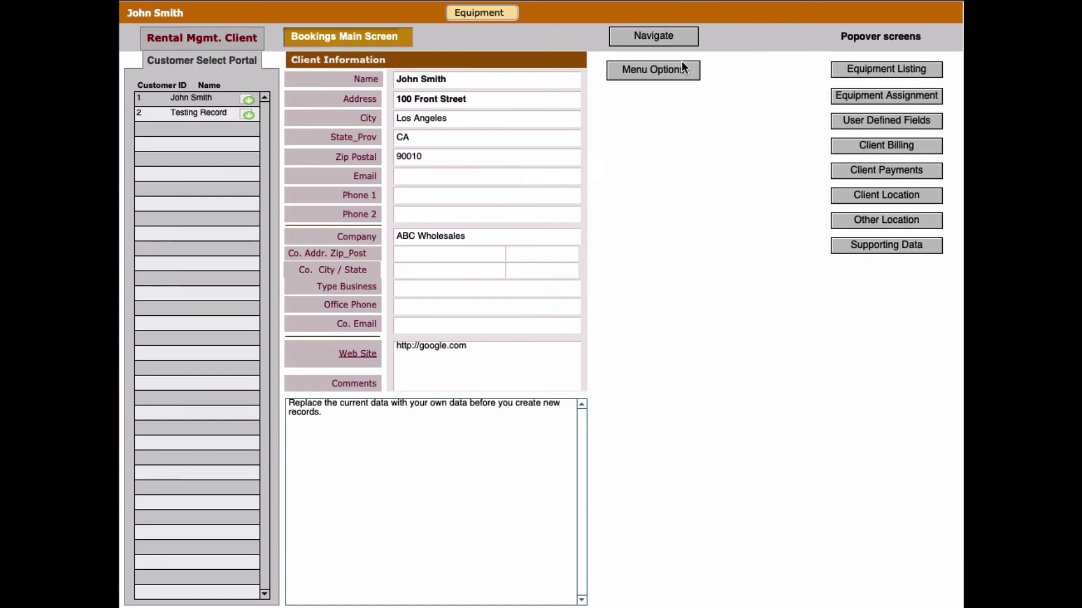
# Open the List Billing Notes screen to review the available billing notes, then return to the customer booking screen
pyautogui.click(665, 43)
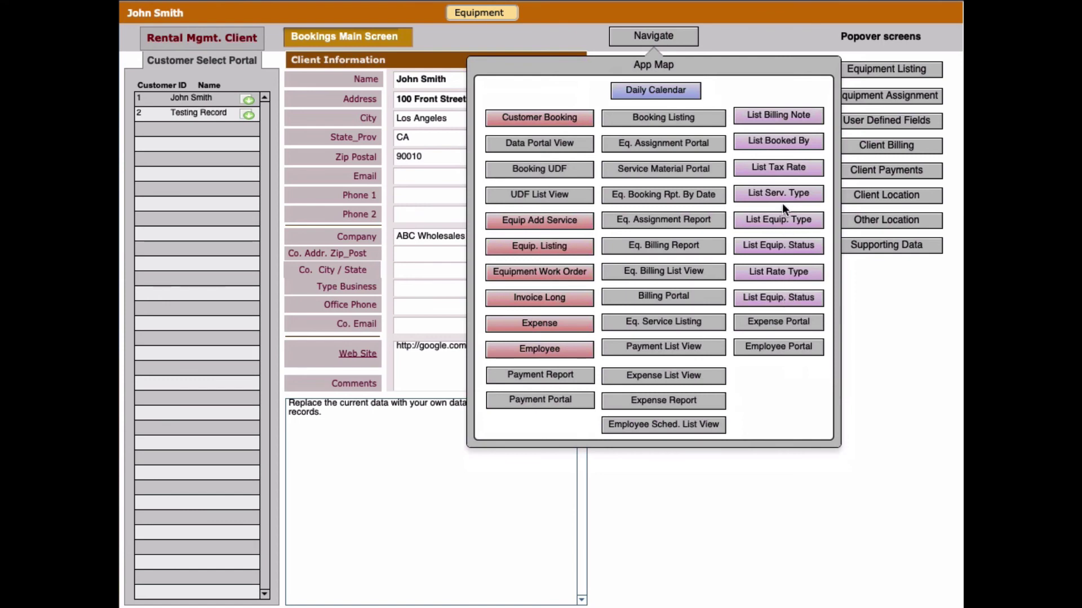
pyautogui.click(777, 119)
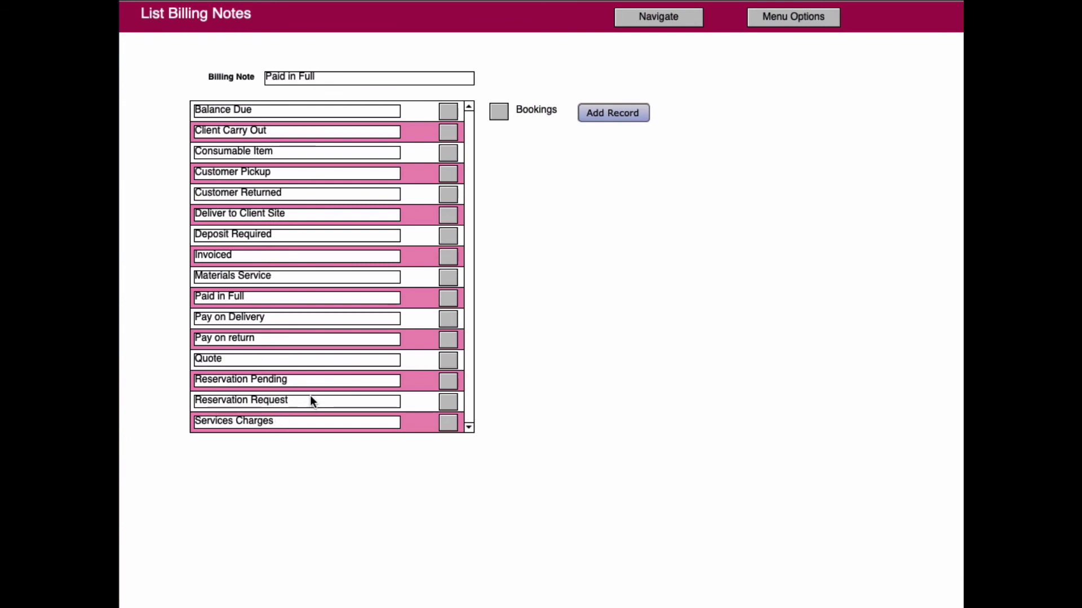
pyautogui.click(354, 381)
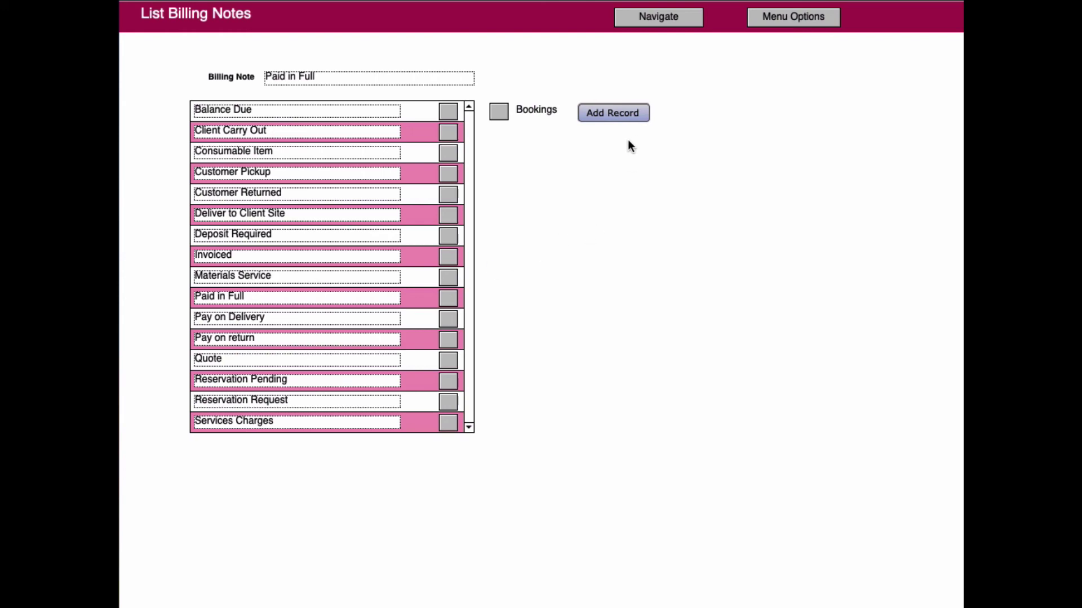
pyautogui.click(660, 22)
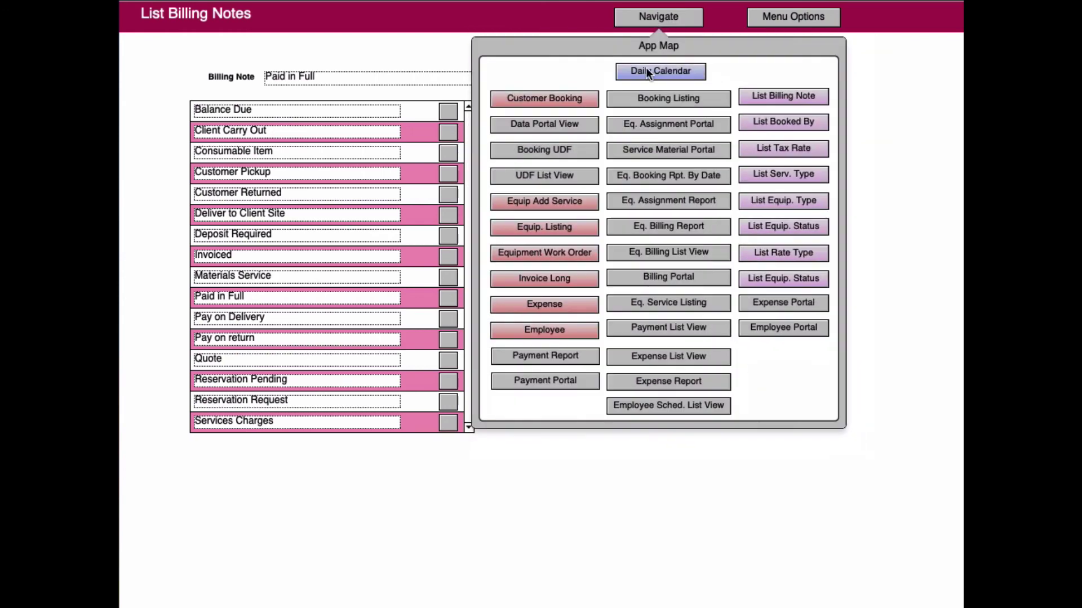
pyautogui.click(568, 107)
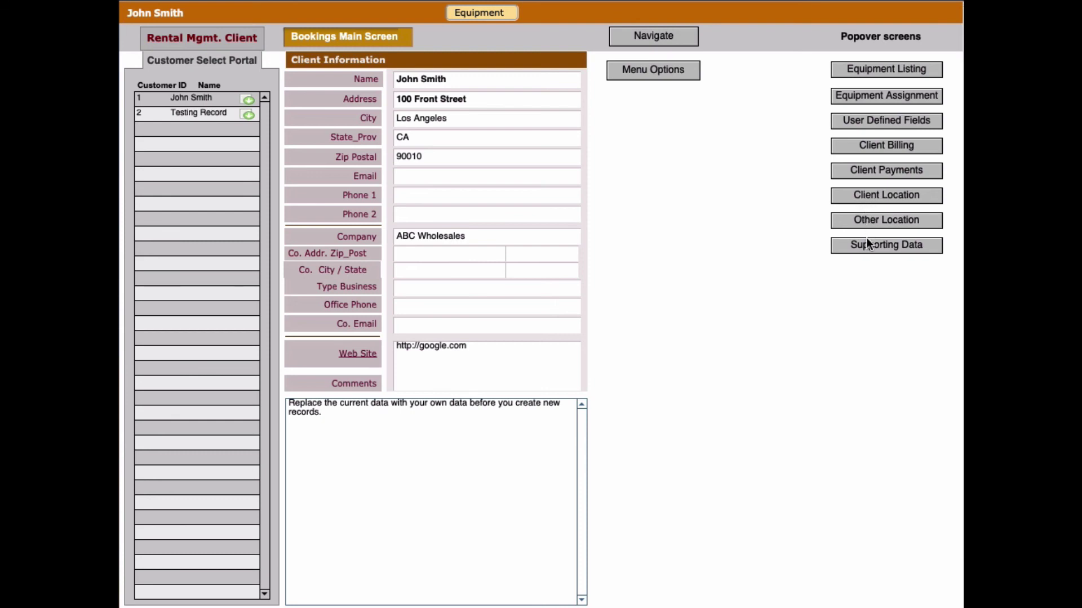
pyautogui.click(654, 44)
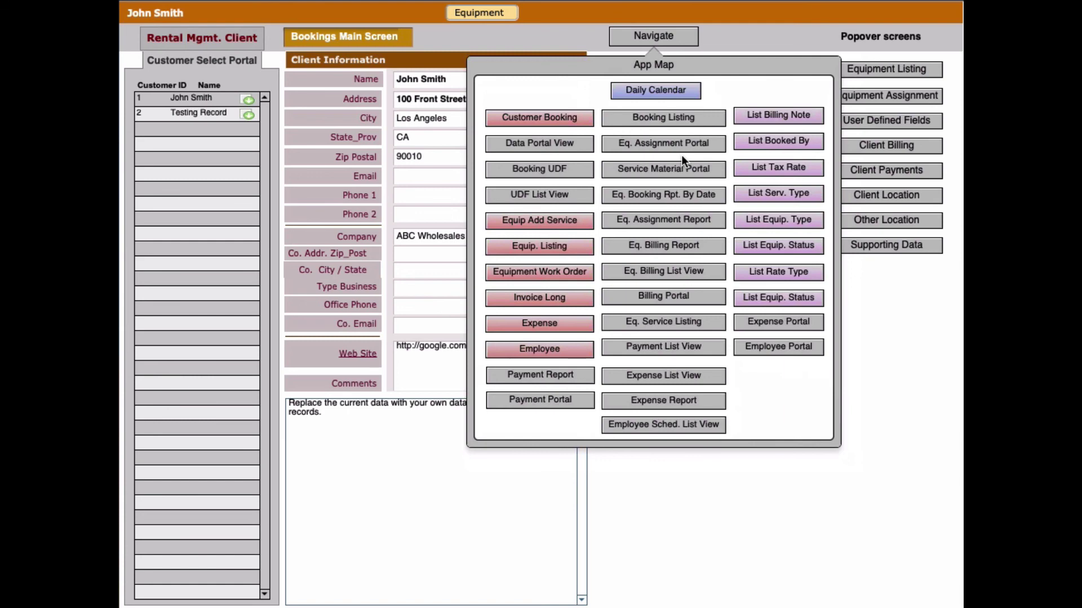
pyautogui.click(872, 335)
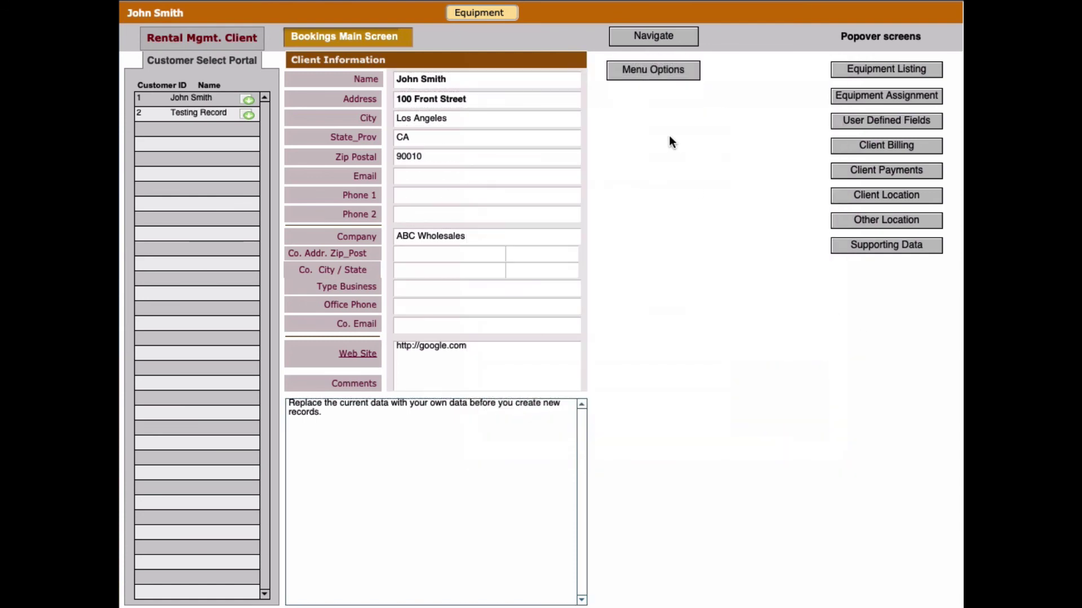